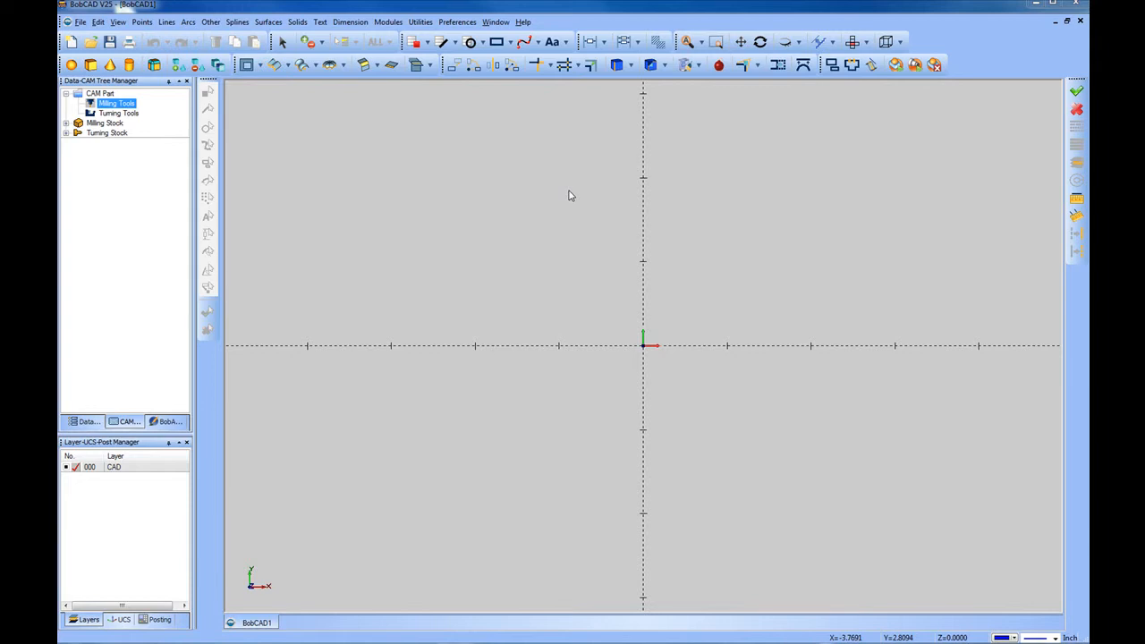
- Open the Stock Material Library from the Milling Tools defaults and view the Alloy-Steel and Carbon-Steel groups
{"action": "left_click", "coordinate": [101, 95]}
{"action": "left_click", "coordinate": [105, 104]}
{"action": "left_click", "coordinate": [100, 94]}
{"action": "left_click", "coordinate": [121, 106]}
{"action": "right_click", "coordinate": [123, 106]}
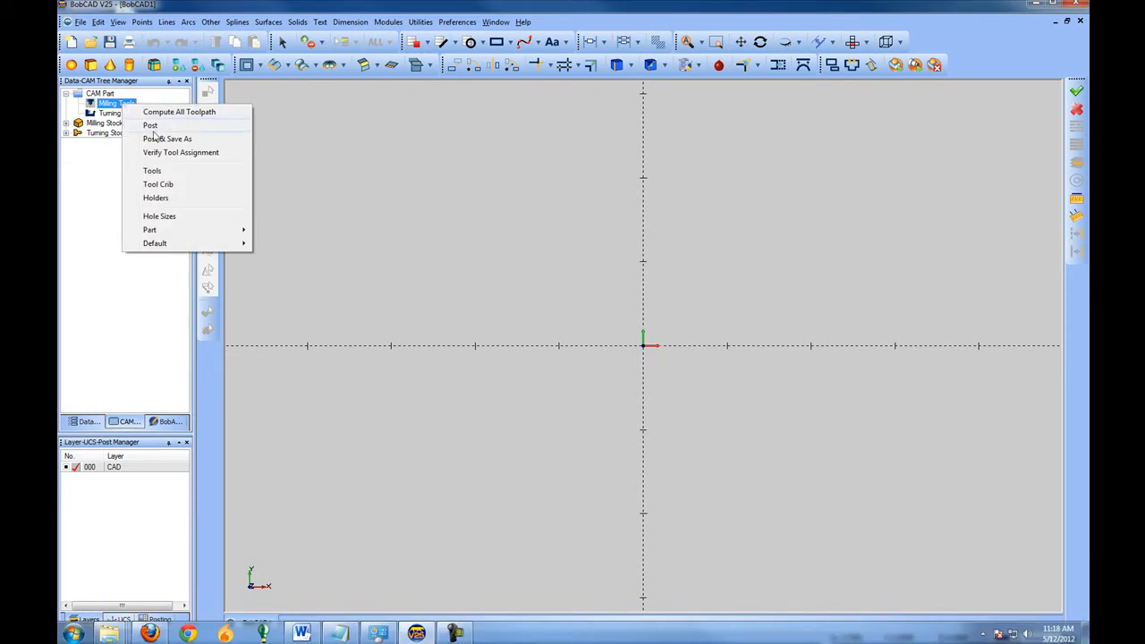
{"action": "mouse_move", "coordinate": [199, 245]}
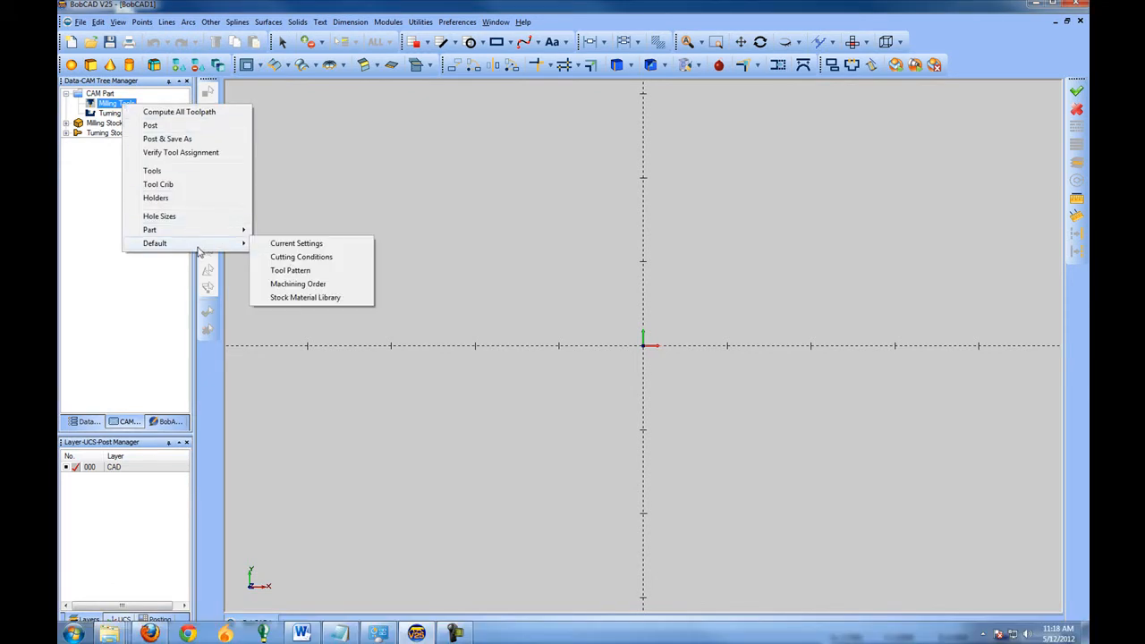
{"action": "left_click", "coordinate": [337, 298]}
{"action": "left_click_drag", "start_coordinate": [565, 146], "coordinate": [628, 114]}
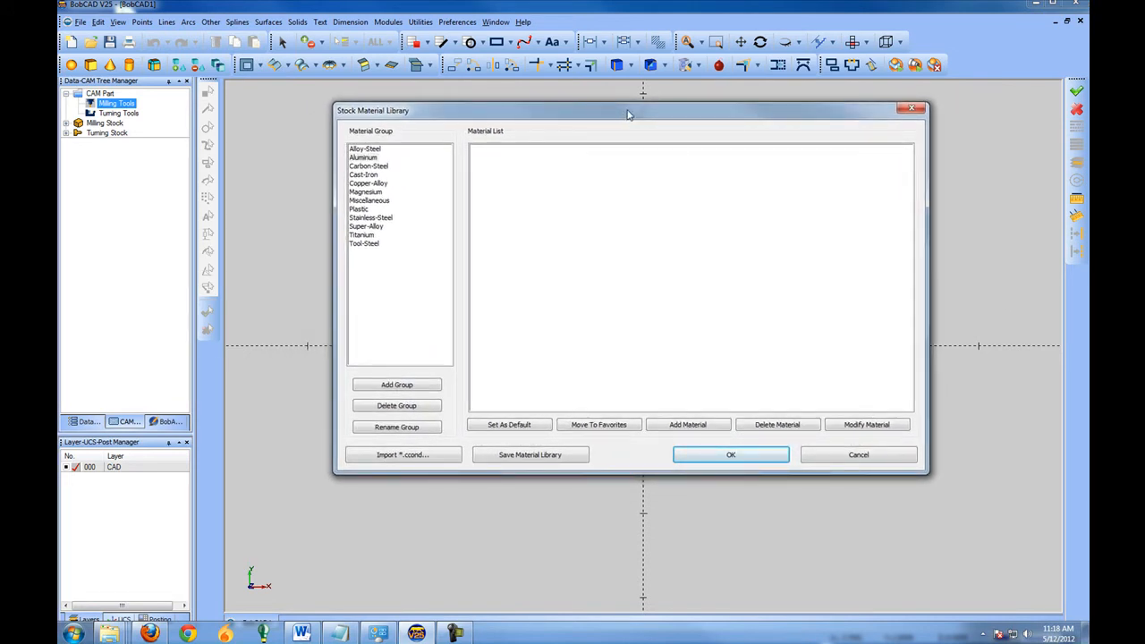
{"action": "left_click", "coordinate": [379, 150]}
{"action": "left_click", "coordinate": [373, 168]}
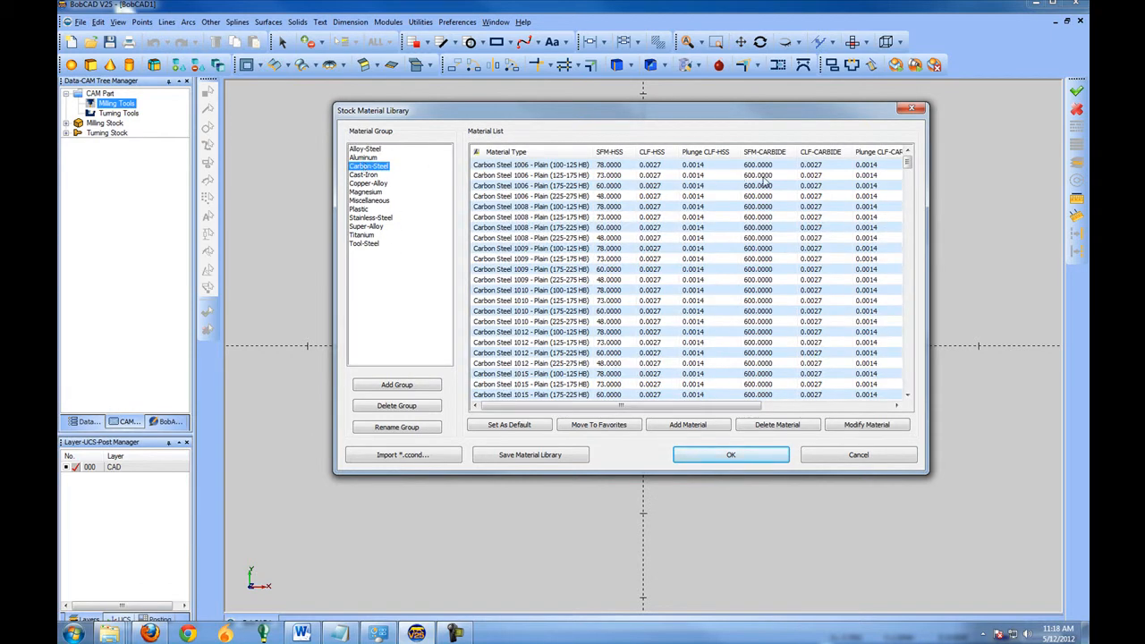
{"action": "mouse_move", "coordinate": [907, 167]}
{"action": "left_mouse_down"}
{"action": "mouse_move", "coordinate": [909, 244]}
{"action": "mouse_move", "coordinate": [908, 166]}
{"action": "left_mouse_up"}
{"action": "left_click_drag", "start_coordinate": [716, 113], "coordinate": [757, 130]}
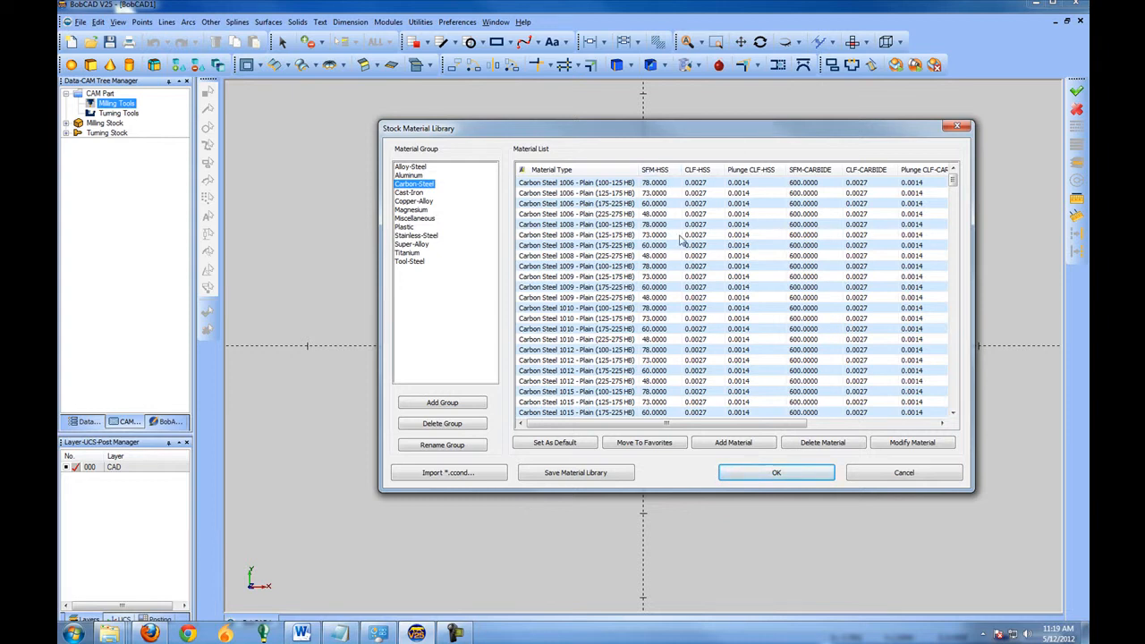
- Widen the material name column in the Tool-Steel group and set Tool Steel A10 - Air Hardening (200-250 HB) as default
{"action": "left_click", "coordinate": [413, 262]}
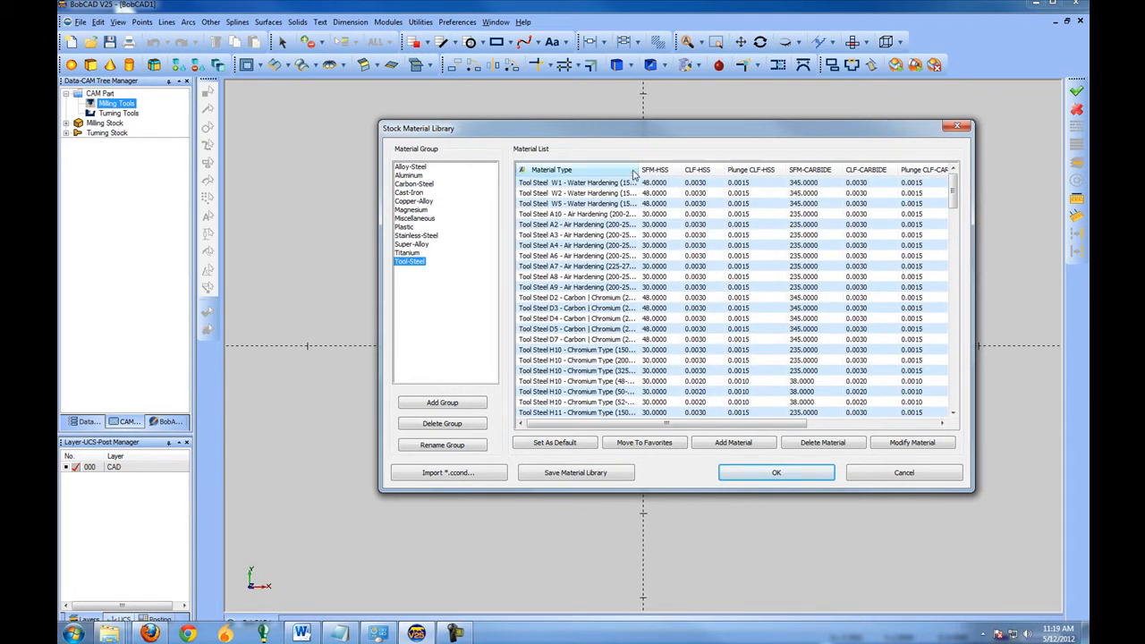
{"action": "left_click_drag", "start_coordinate": [639, 170], "coordinate": [812, 170]}
{"action": "left_click", "coordinate": [671, 184]}
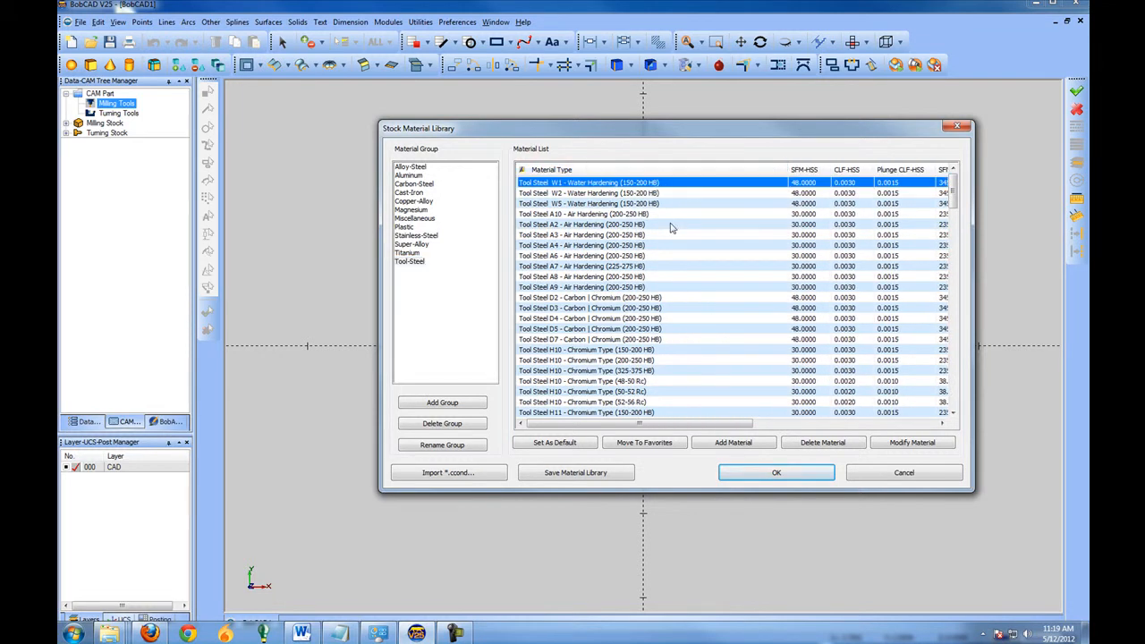
{"action": "scroll", "coordinate": [644, 313], "scroll_direction": "down", "scroll_amount": 3}
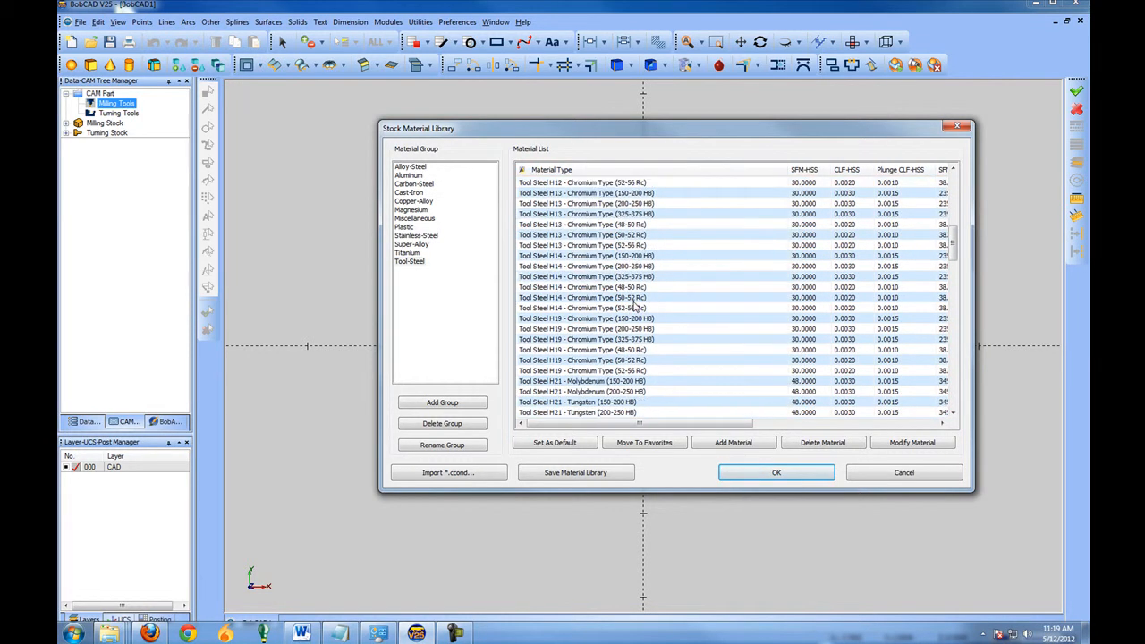
{"action": "scroll", "coordinate": [659, 360], "scroll_direction": "up", "scroll_amount": 3}
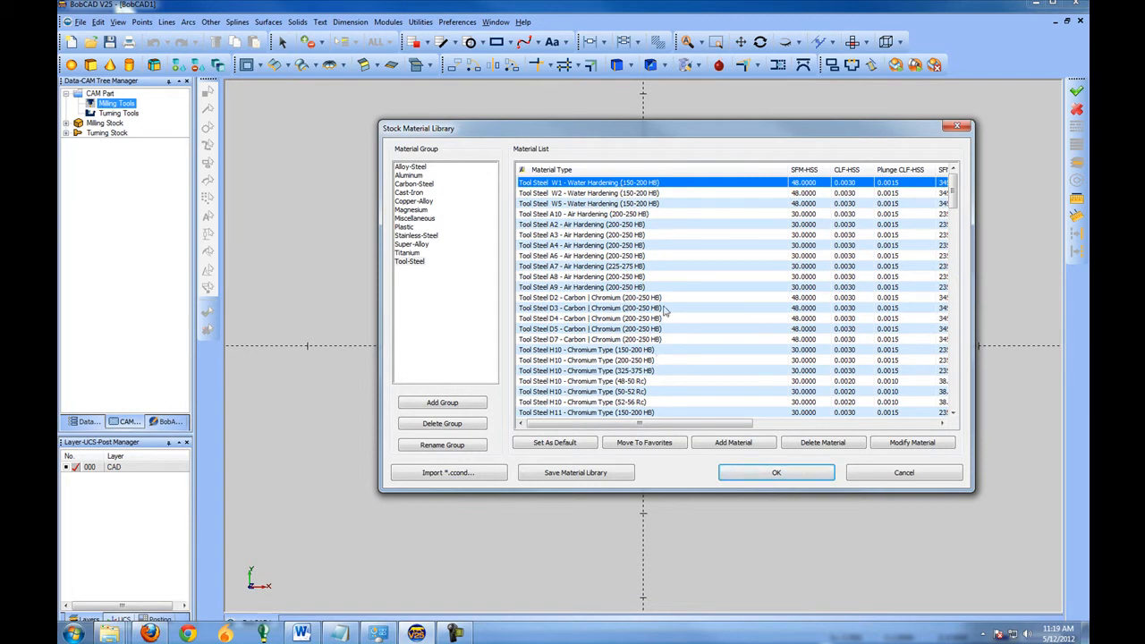
{"action": "left_click", "coordinate": [569, 214]}
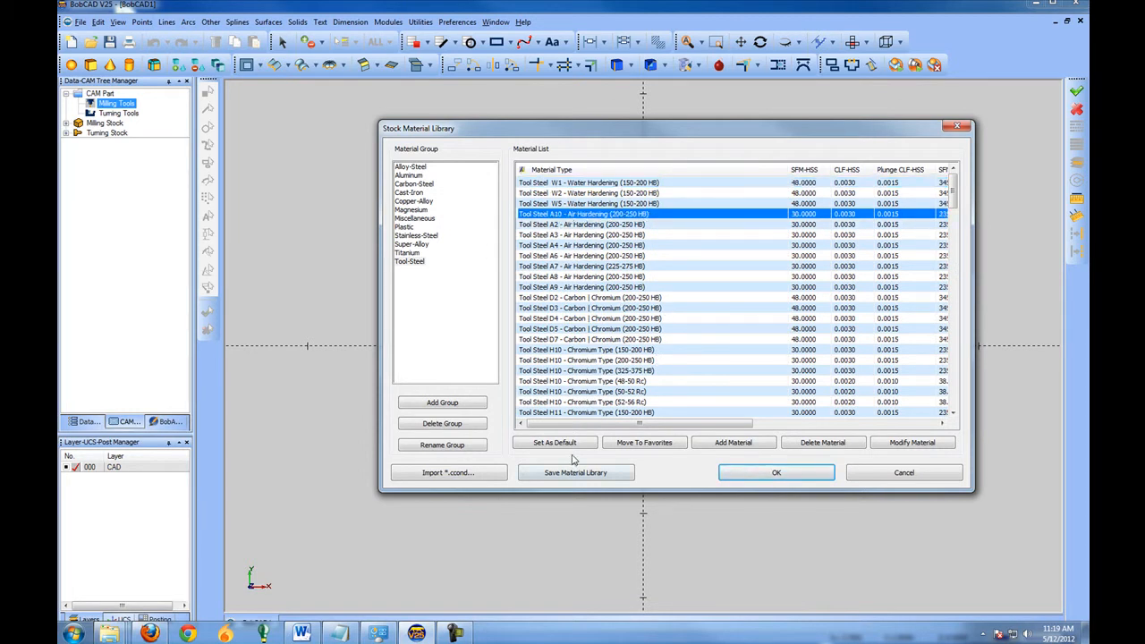
{"action": "left_click", "coordinate": [570, 445]}
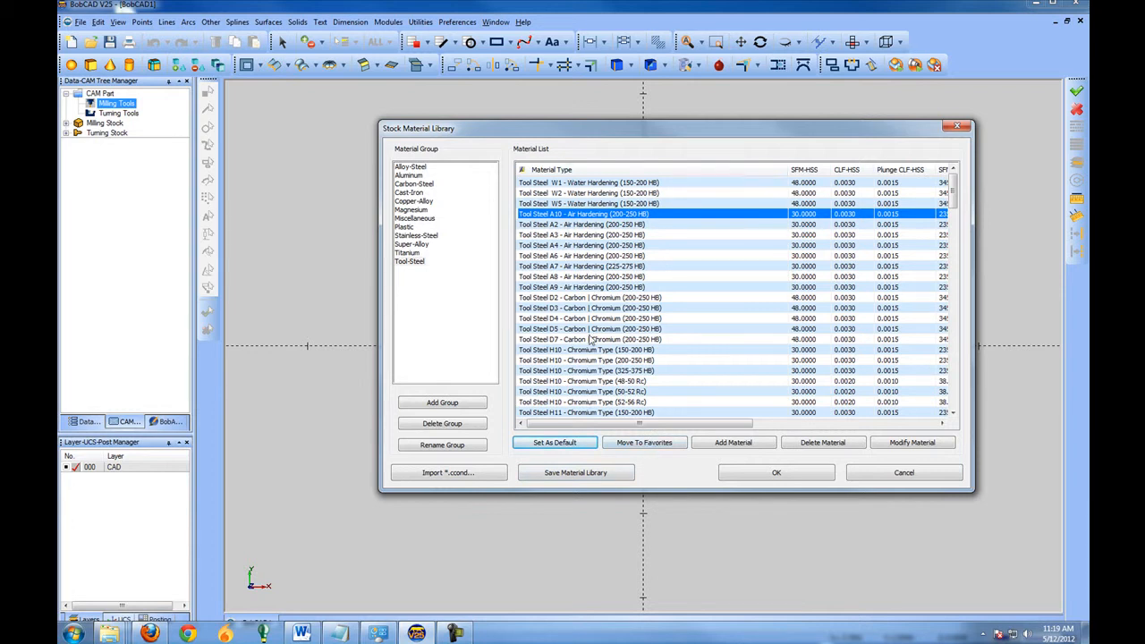
- Move Tool Steel A4 - Air Hardening (200-250 HB) to the favorites and view the Favorites group
{"action": "left_click", "coordinate": [600, 247]}
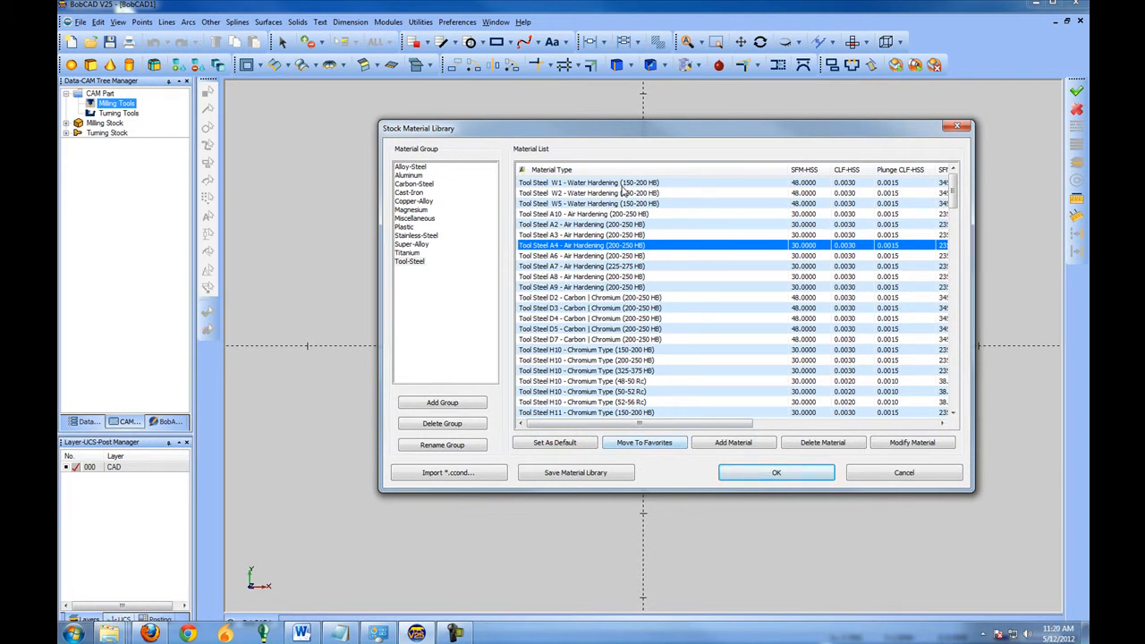
{"action": "left_click", "coordinate": [645, 446]}
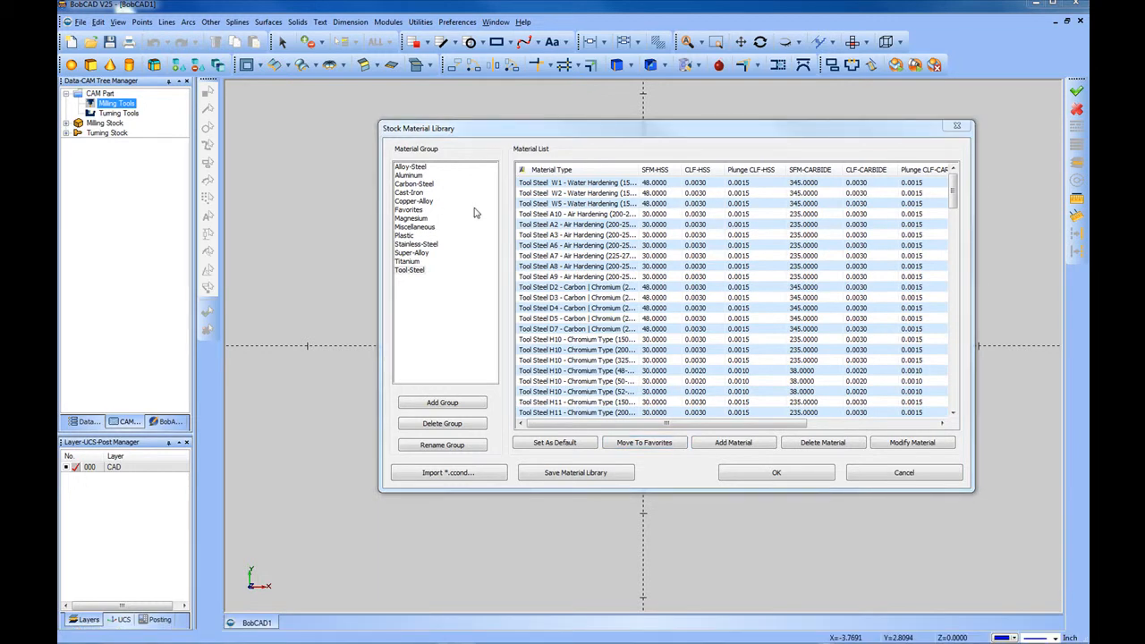
{"action": "left_click", "coordinate": [417, 211]}
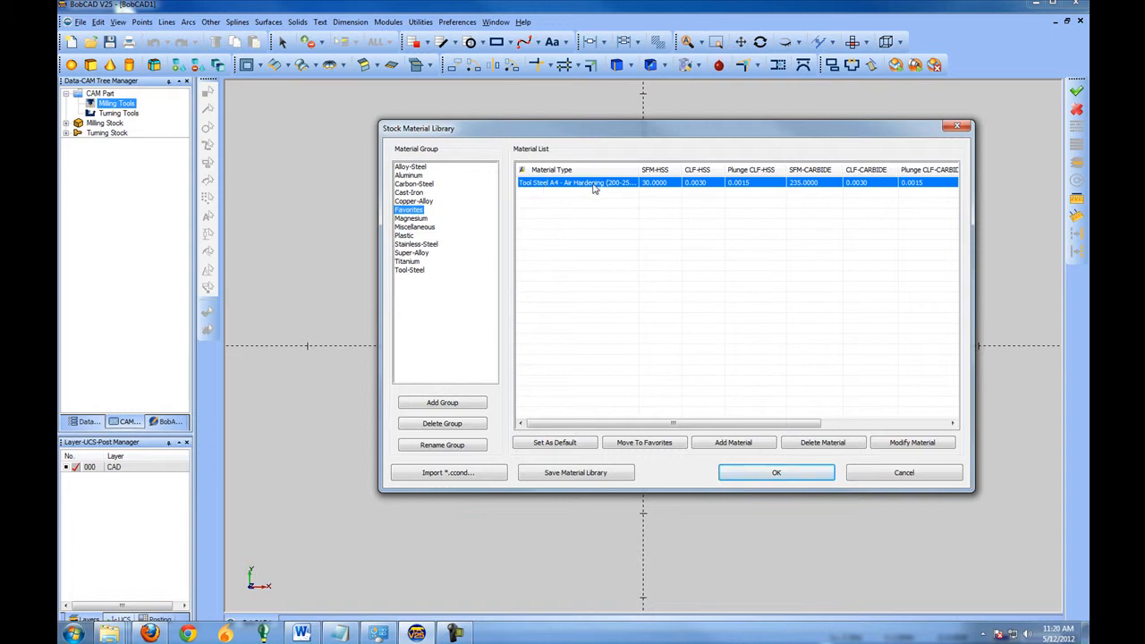
- Move Cast Alum 201.0-T4 (95 HB) from the Aluminum group to the favorites and compare both groups
{"action": "left_click", "coordinate": [408, 176]}
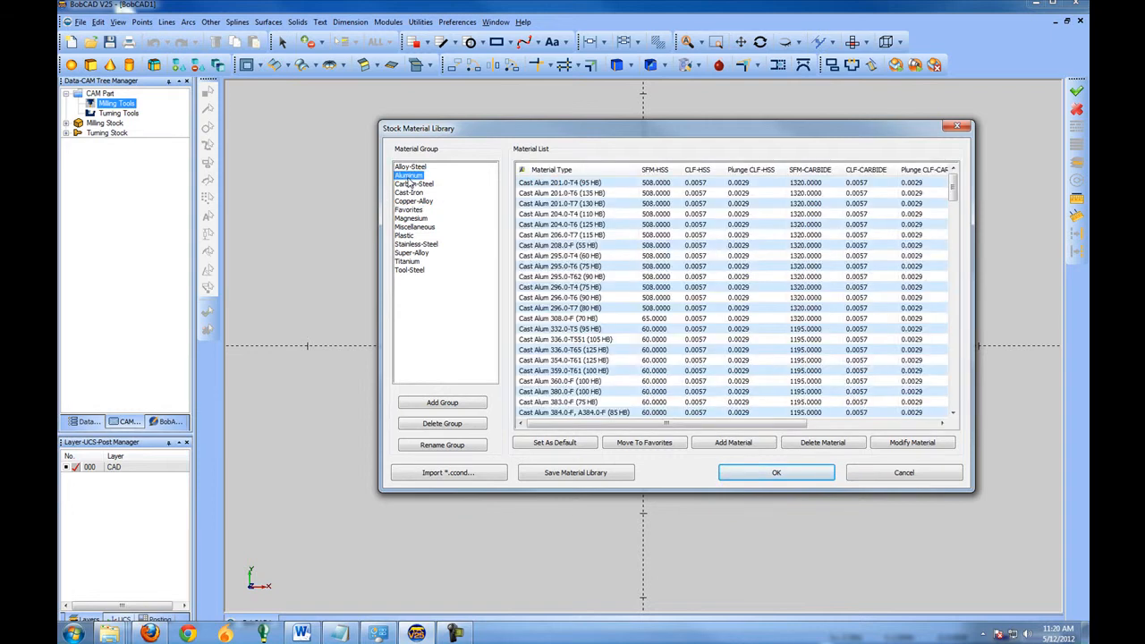
{"action": "left_click", "coordinate": [559, 184]}
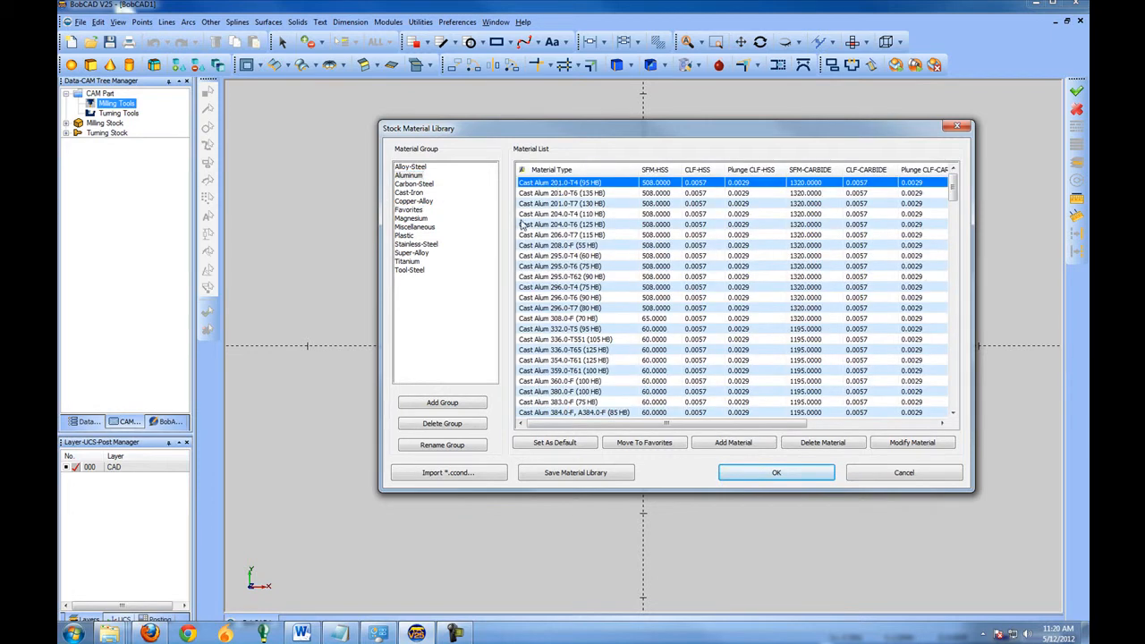
{"action": "left_click", "coordinate": [644, 447]}
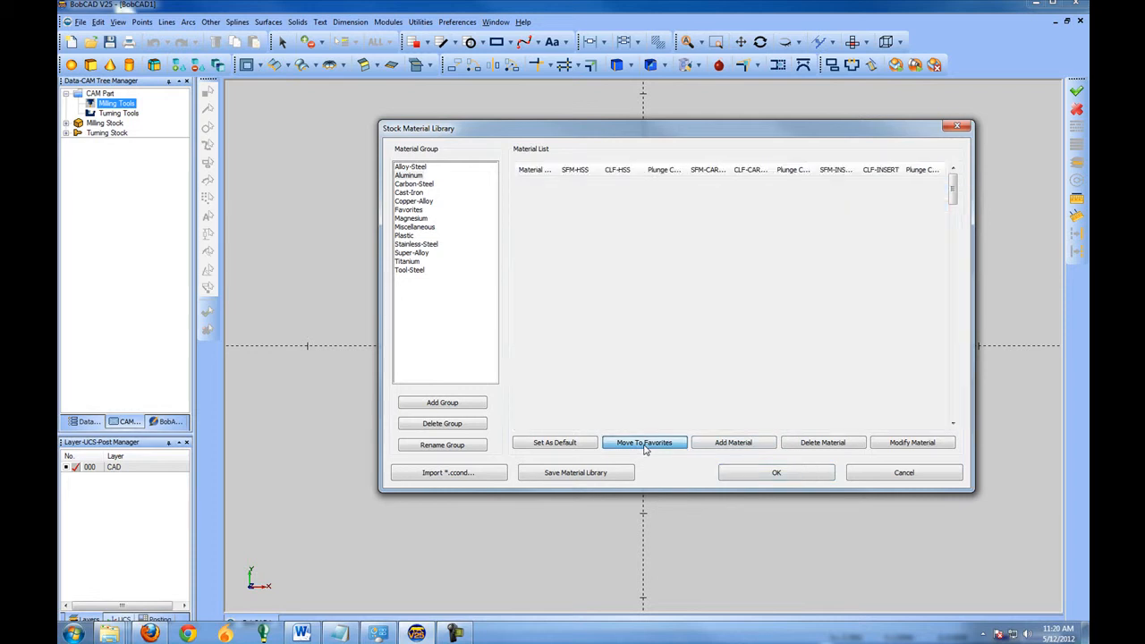
{"action": "left_click", "coordinate": [415, 212]}
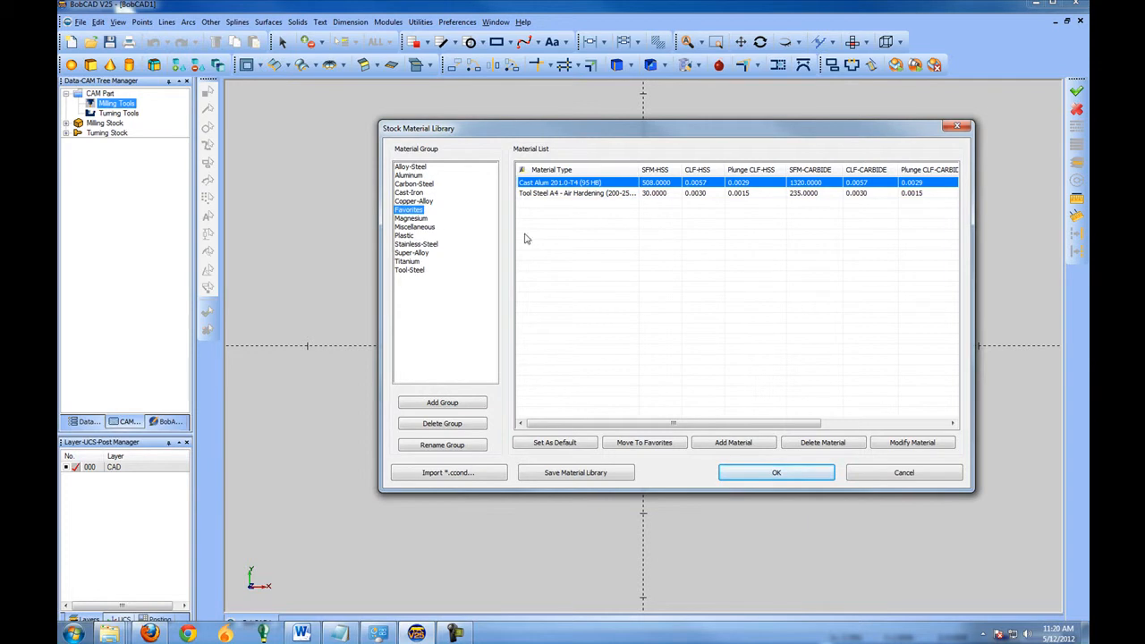
{"action": "left_click", "coordinate": [410, 176]}
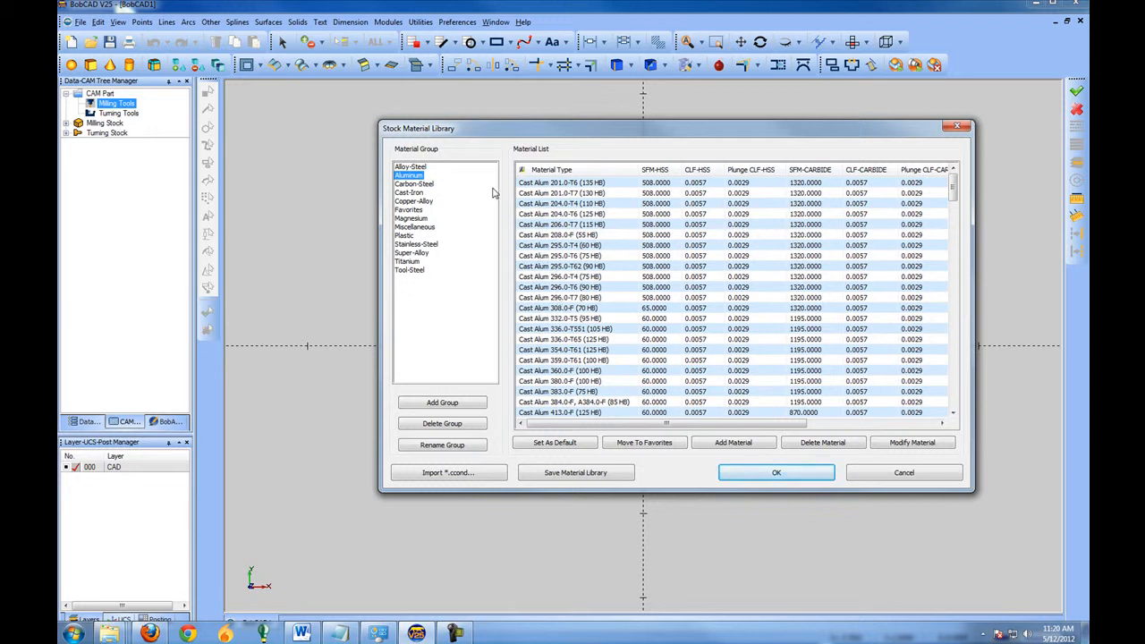
{"action": "left_click", "coordinate": [410, 177]}
{"action": "left_click", "coordinate": [409, 210]}
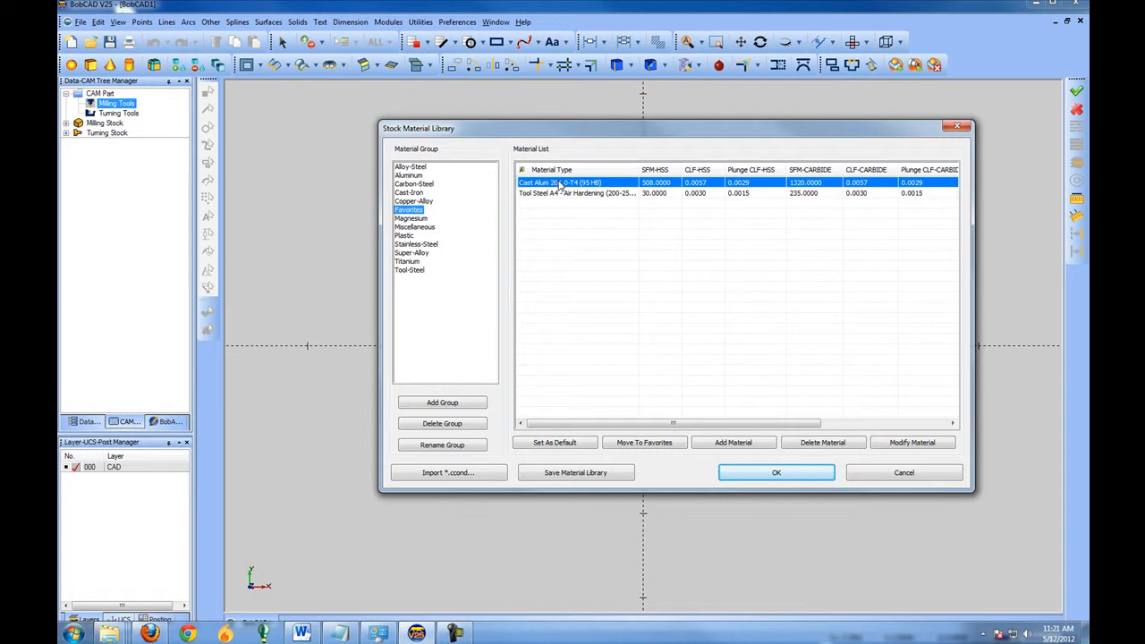
- Examine the general feeds and speeds of the favorite Tool Steel A4 material for its carbide and insert tool materials
{"action": "left_click", "coordinate": [563, 195]}
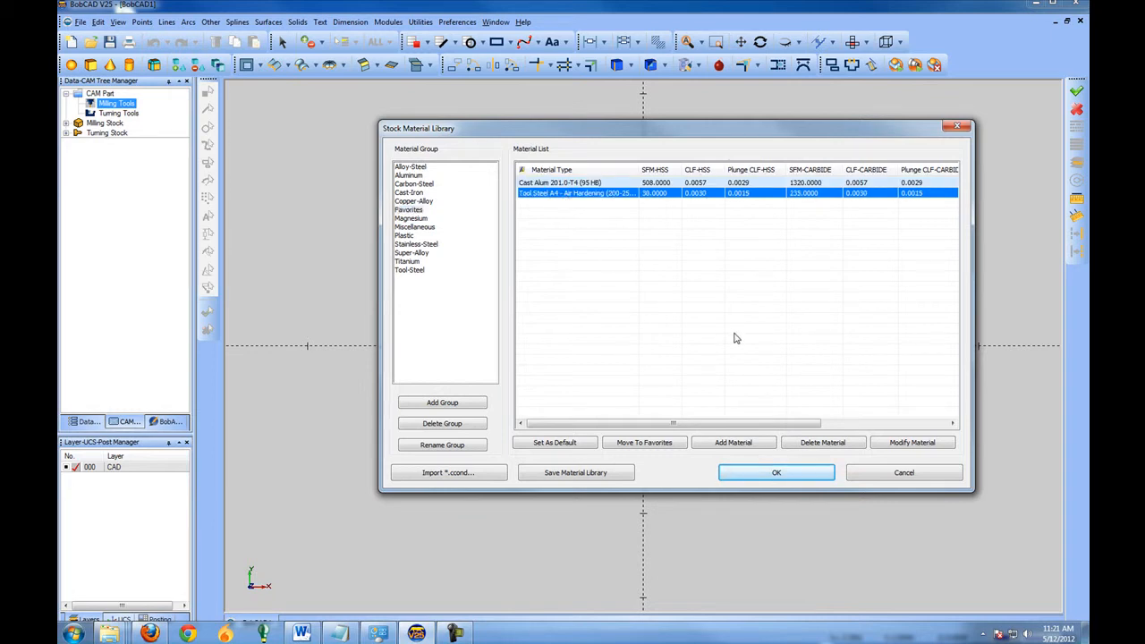
{"action": "left_click", "coordinate": [928, 444]}
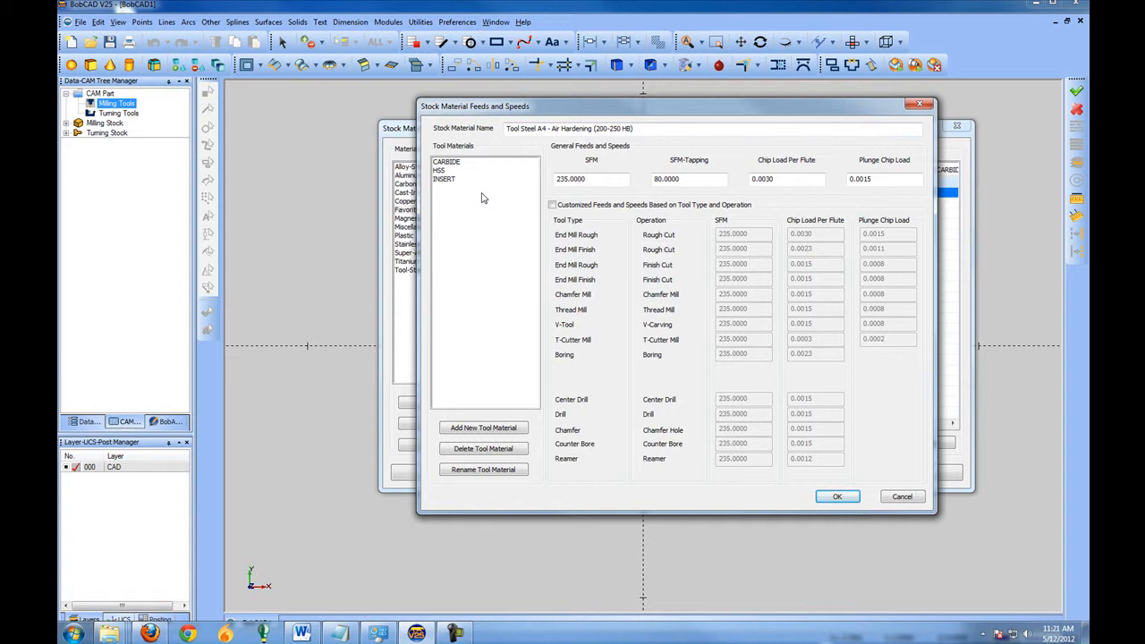
{"action": "left_click", "coordinate": [456, 164]}
{"action": "left_click", "coordinate": [444, 179]}
{"action": "left_click", "coordinate": [448, 164]}
{"action": "double_click", "coordinate": [578, 179]}
{"action": "left_click", "coordinate": [692, 177]}
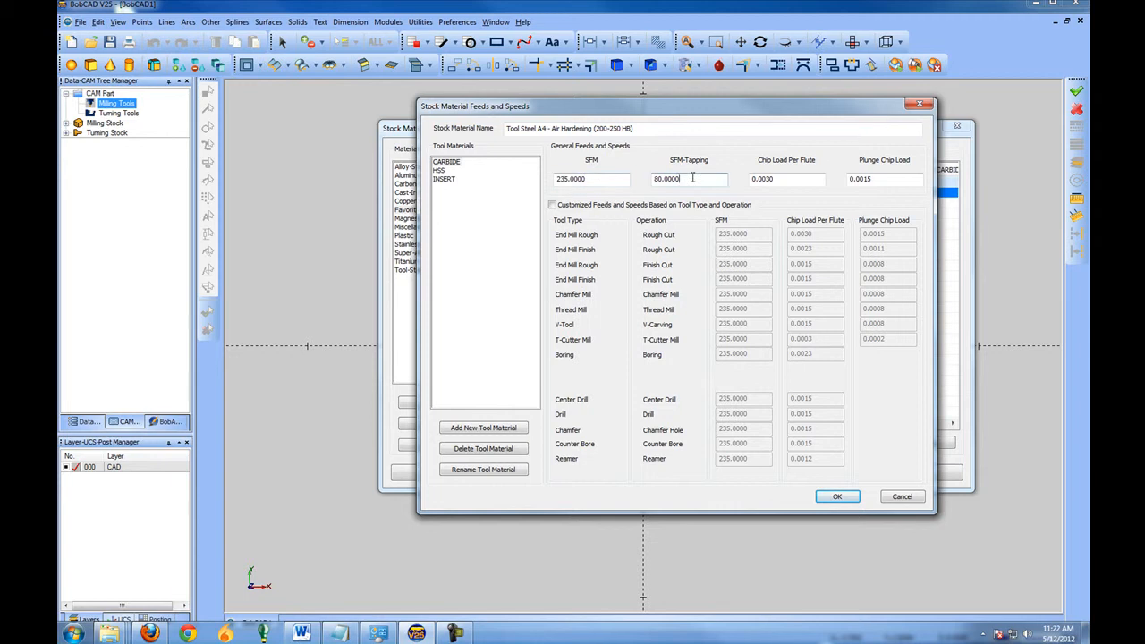
{"action": "left_click", "coordinate": [790, 179]}
{"action": "key", "text": "Tab"}
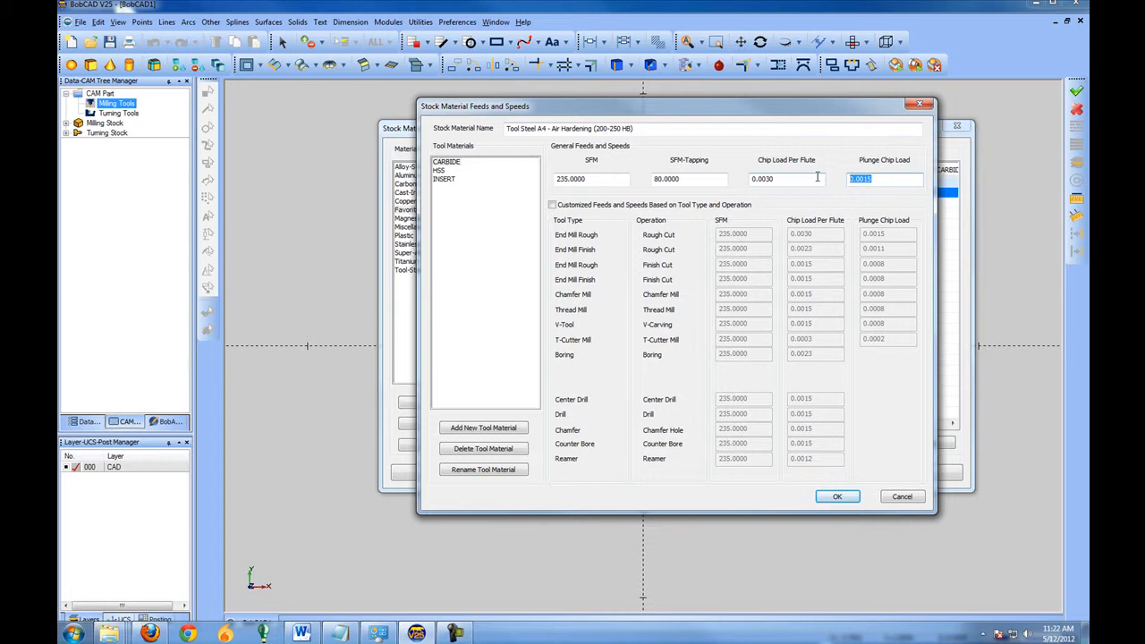
{"action": "left_click", "coordinate": [817, 178]}
- Try enabling customized feeds and speeds based on tool type and operation for Tool Steel A4
{"action": "left_click", "coordinate": [553, 205]}
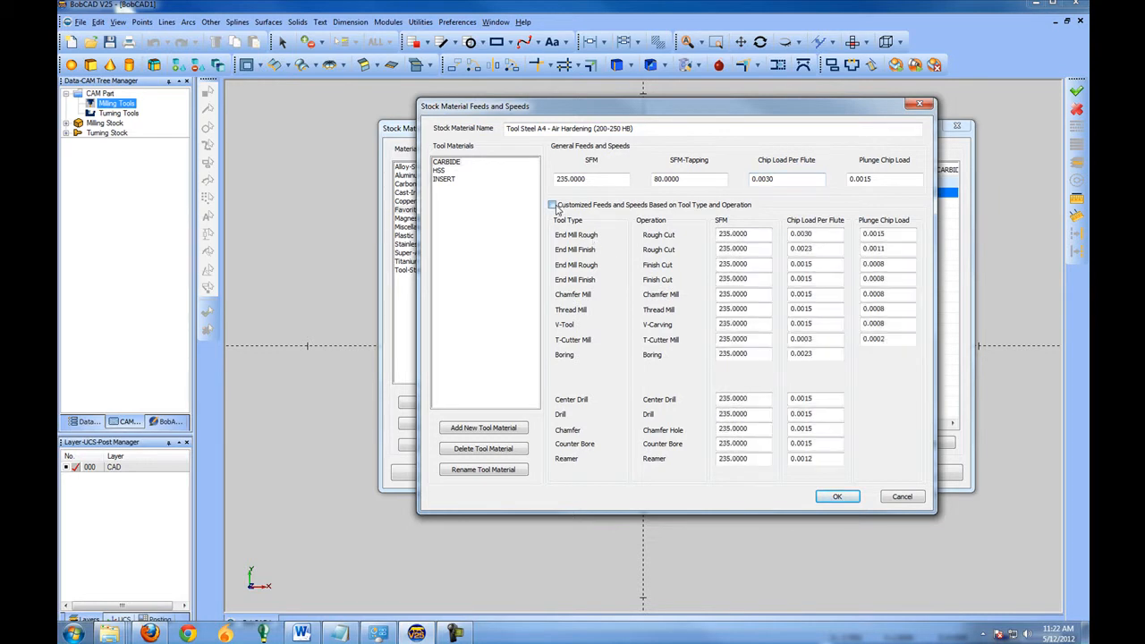
{"action": "left_click", "coordinate": [757, 250]}
{"action": "left_click", "coordinate": [574, 206]}
{"action": "left_click", "coordinate": [730, 340]}
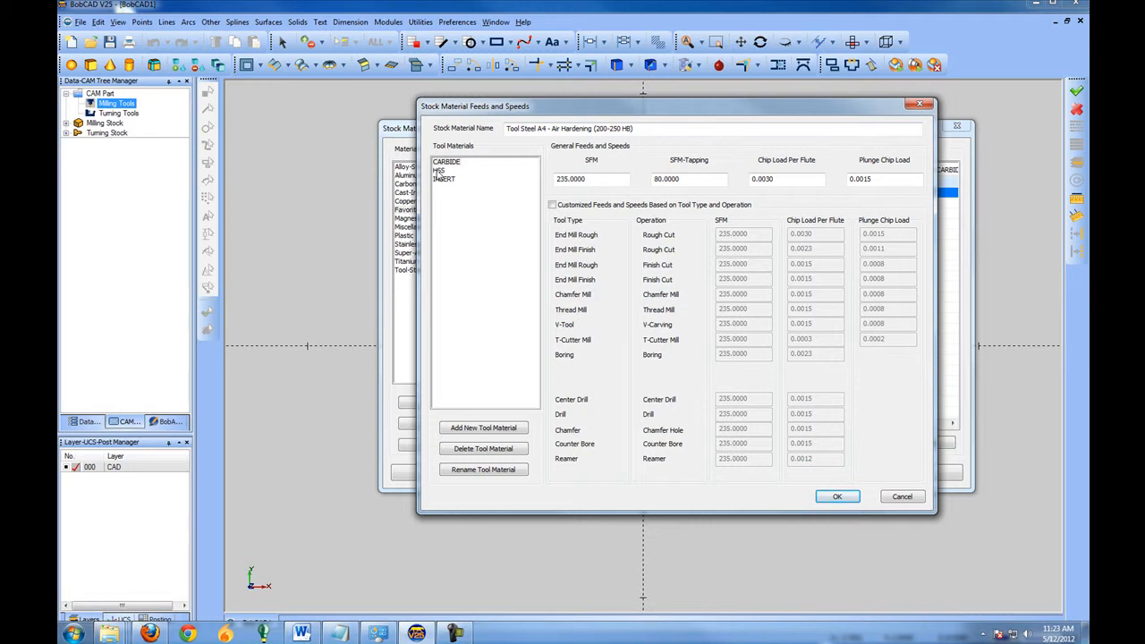
- Start adding a new tool material, cancel it, and close the Tool Steel A4 feeds and speeds
{"action": "left_click", "coordinate": [483, 427]}
{"action": "left_click_drag", "start_coordinate": [695, 311], "coordinate": [557, 304]}
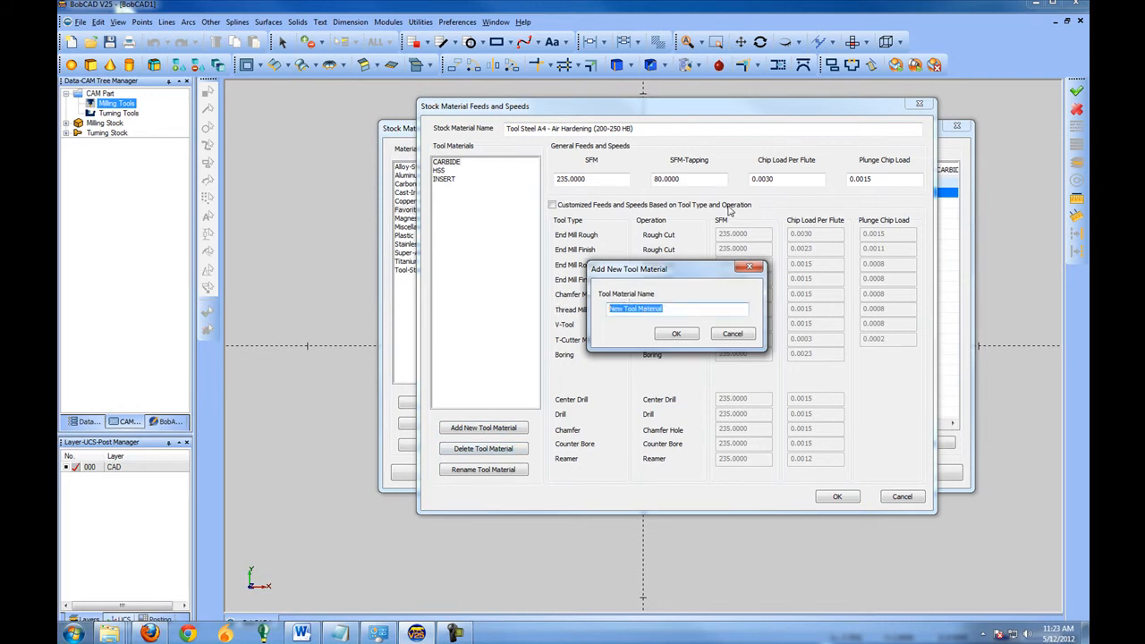
{"action": "left_click", "coordinate": [736, 338]}
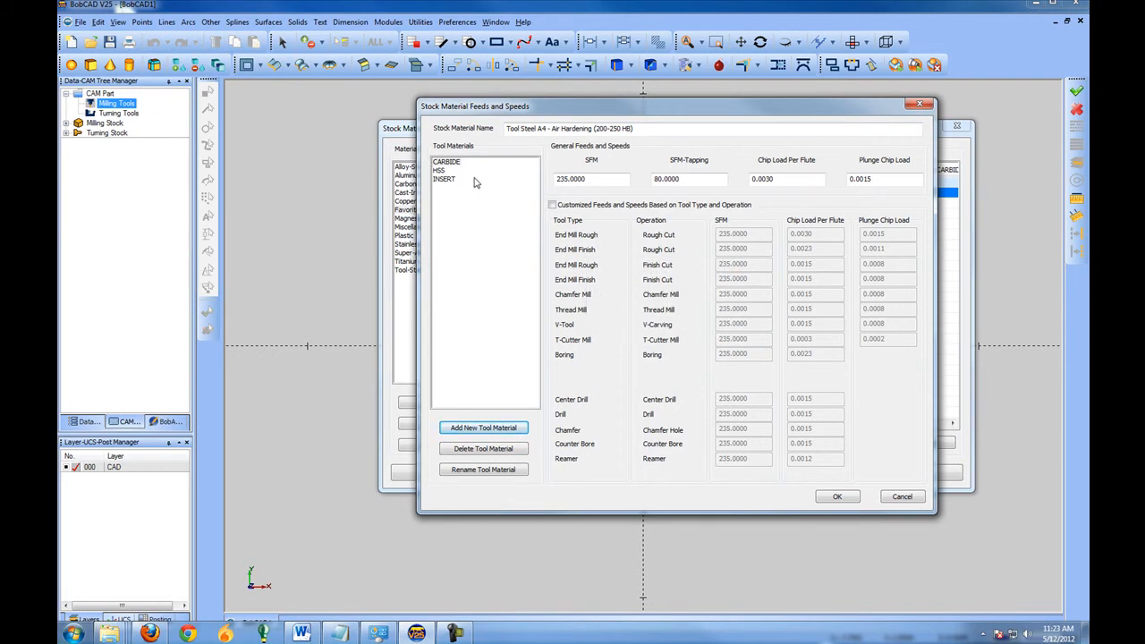
{"action": "left_click", "coordinate": [843, 501]}
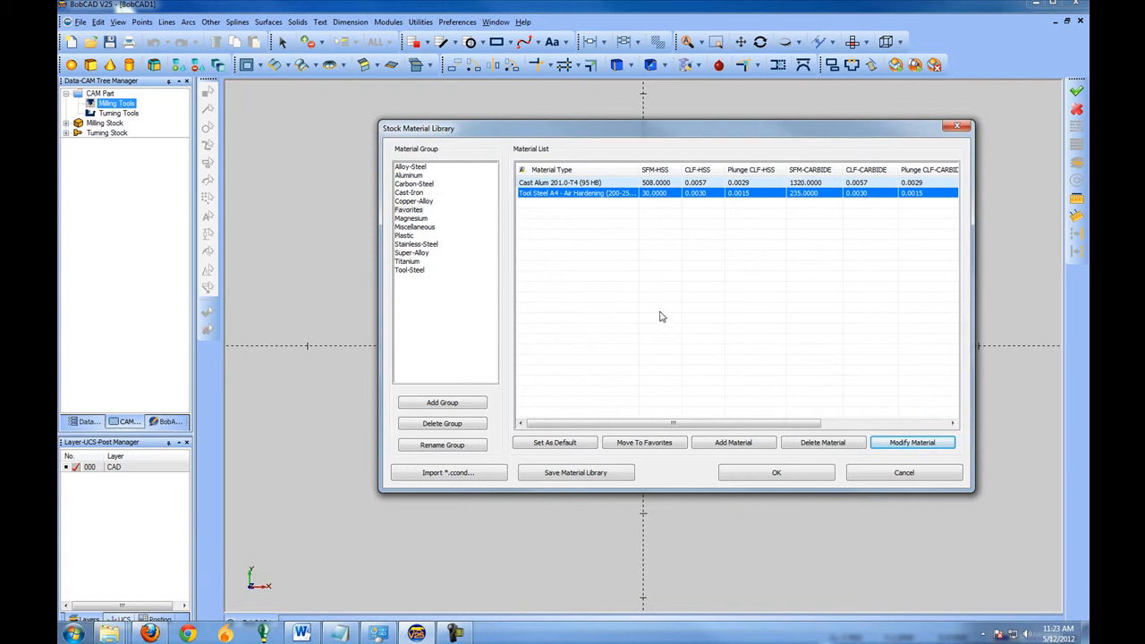
- Add a stock material named Custom Material to Favorites with customized feeds and speeds based on tool type and operation, and select it
{"action": "left_click", "coordinate": [738, 442]}
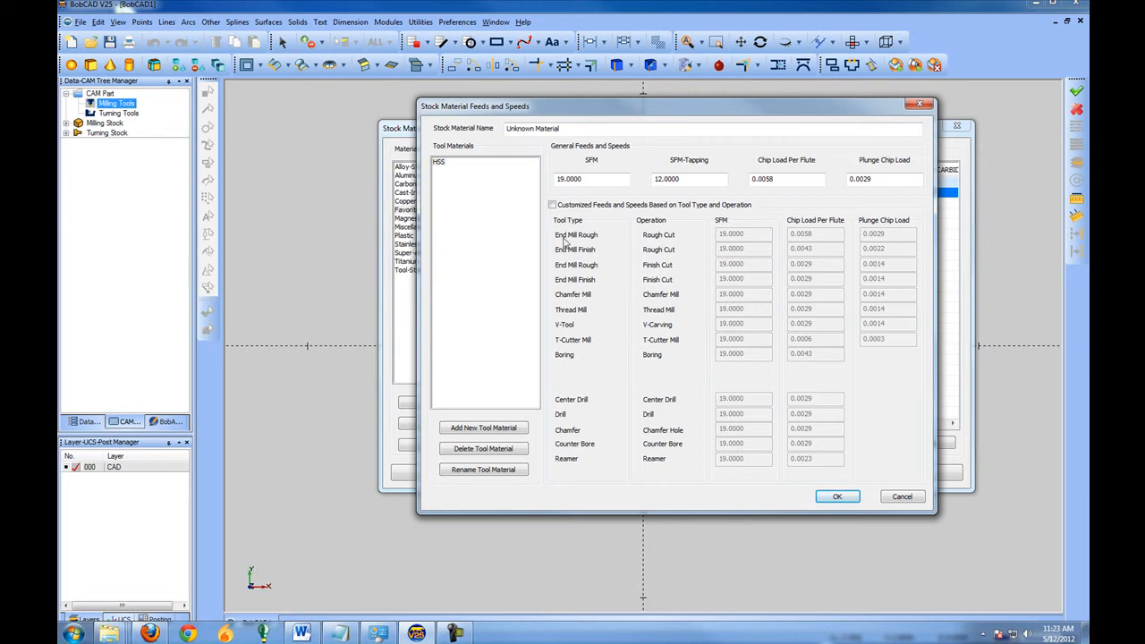
{"action": "left_click_drag", "start_coordinate": [573, 128], "coordinate": [498, 126]}
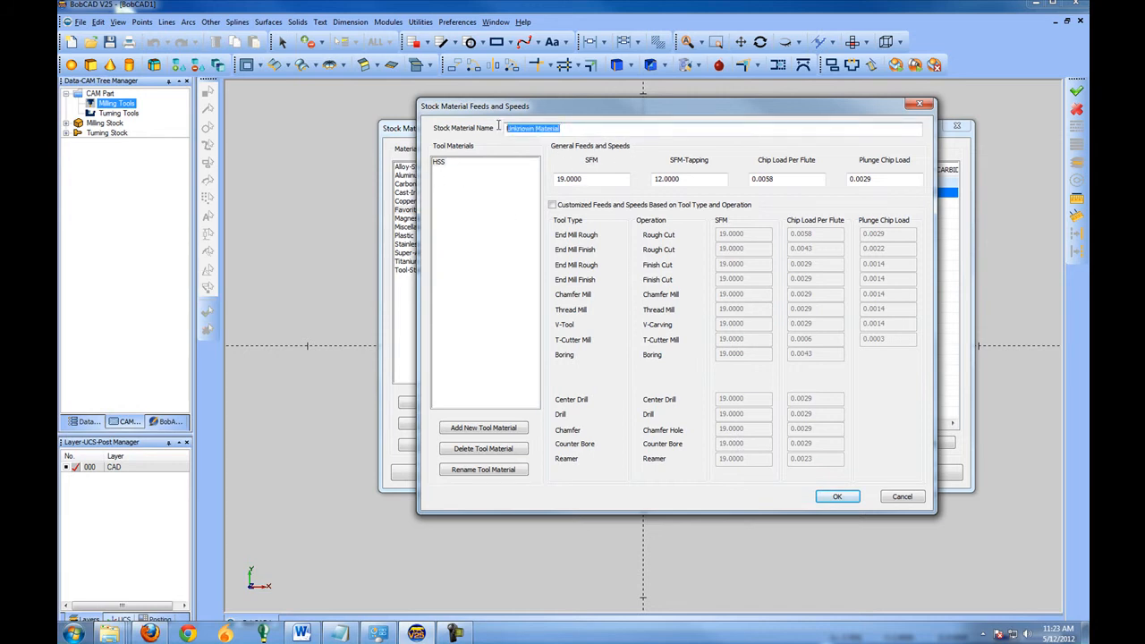
{"action": "type", "text": "Custom Material"}
{"action": "key", "text": "Tab"}
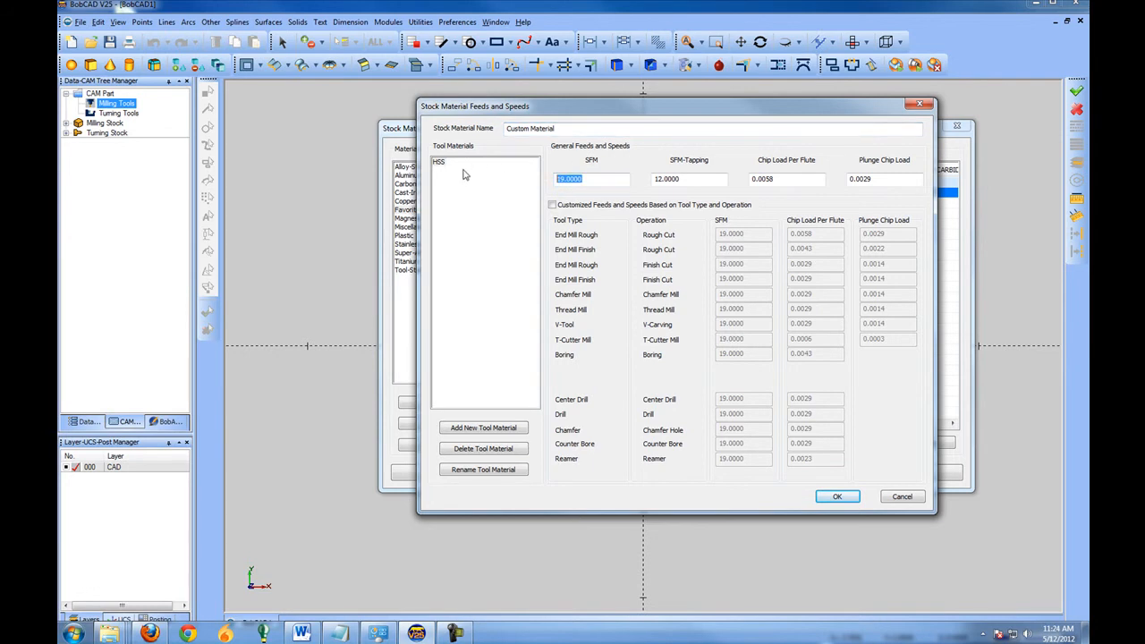
{"action": "left_click", "coordinate": [445, 164]}
{"action": "left_click", "coordinate": [554, 206]}
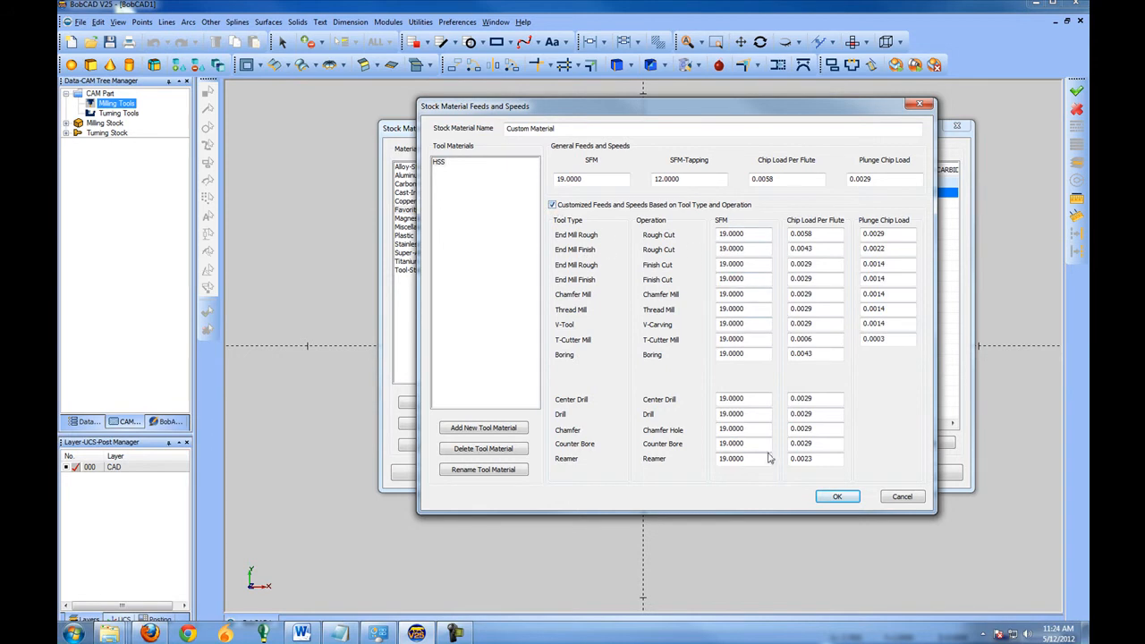
{"action": "left_click", "coordinate": [834, 497]}
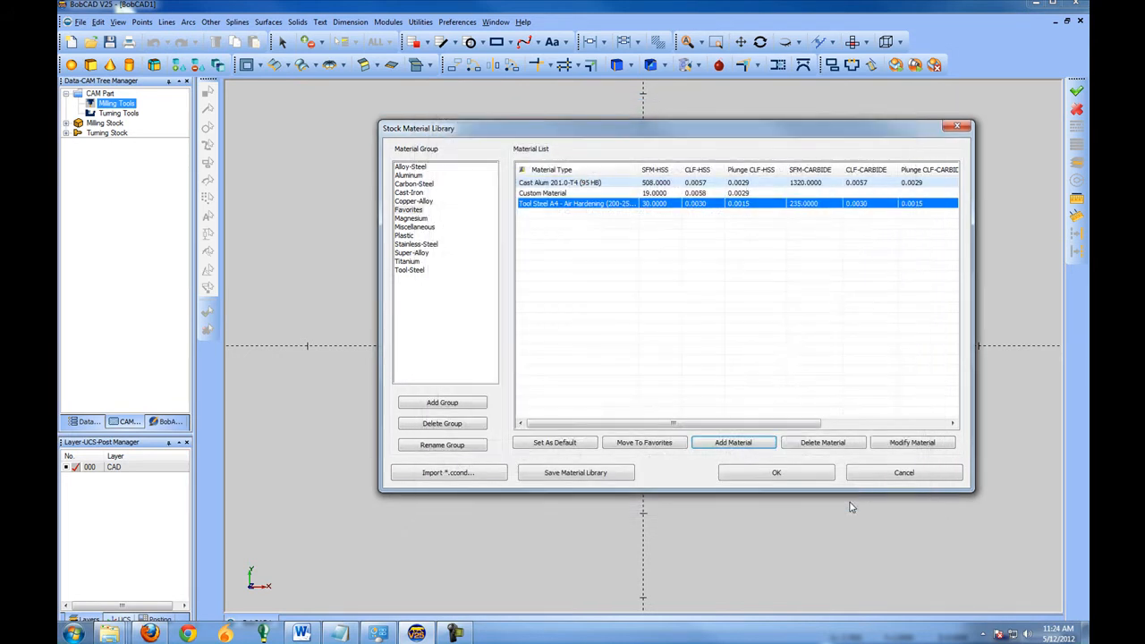
{"action": "left_click", "coordinate": [551, 193]}
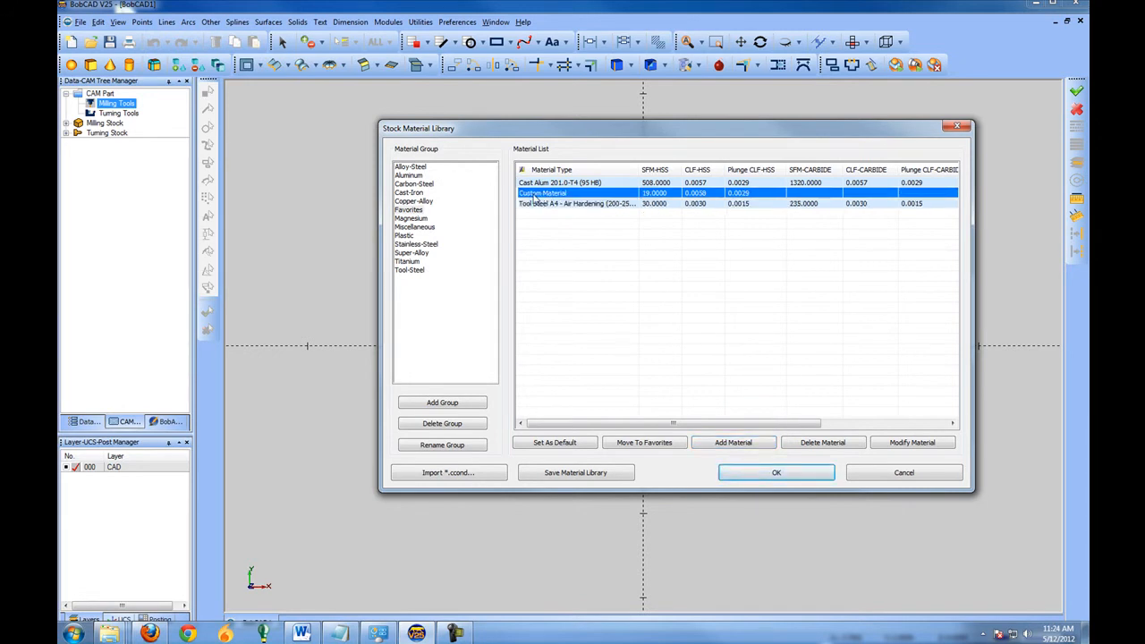
- Accept the stock material library changes and assign Custom Material from the Favorites group as the milling stock's material
{"action": "left_click", "coordinate": [776, 477]}
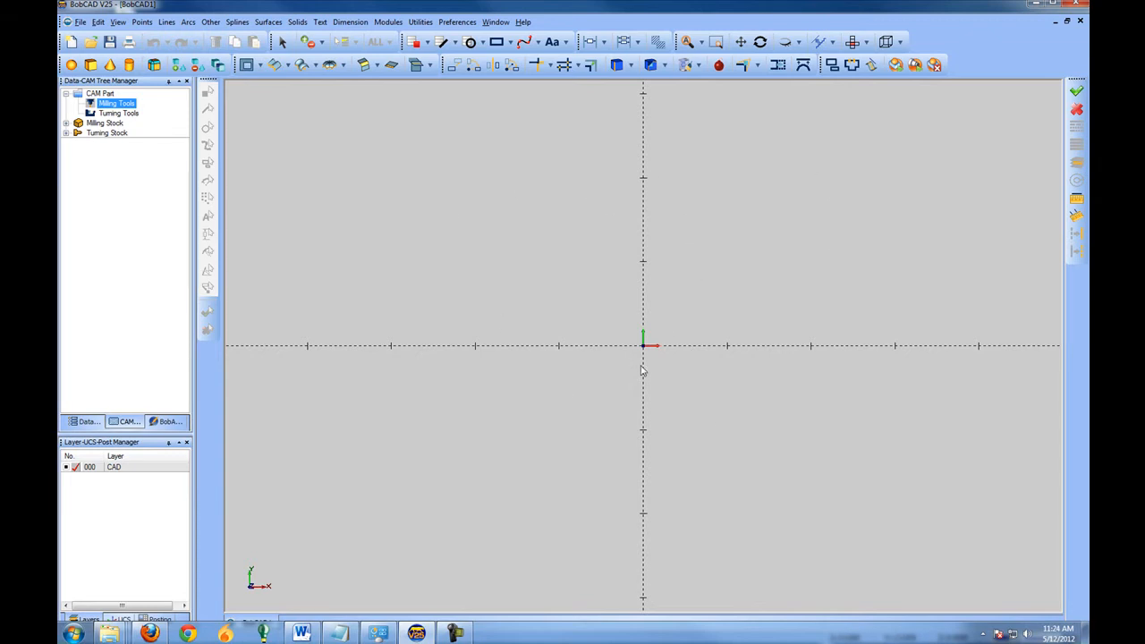
{"action": "left_click", "coordinate": [83, 125]}
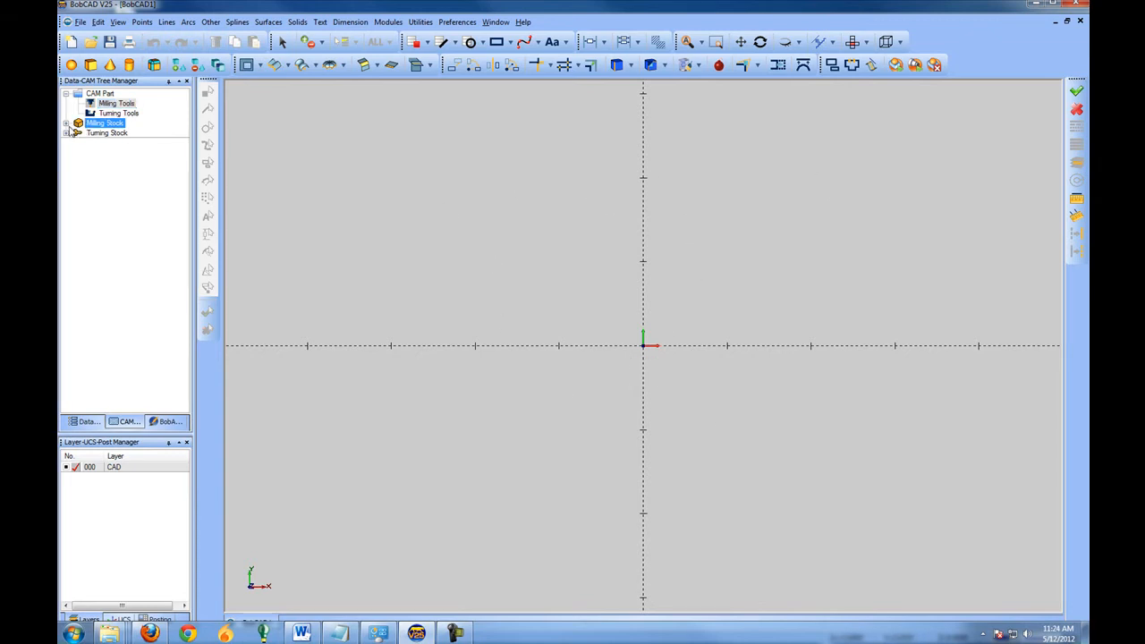
{"action": "left_click", "coordinate": [66, 123]}
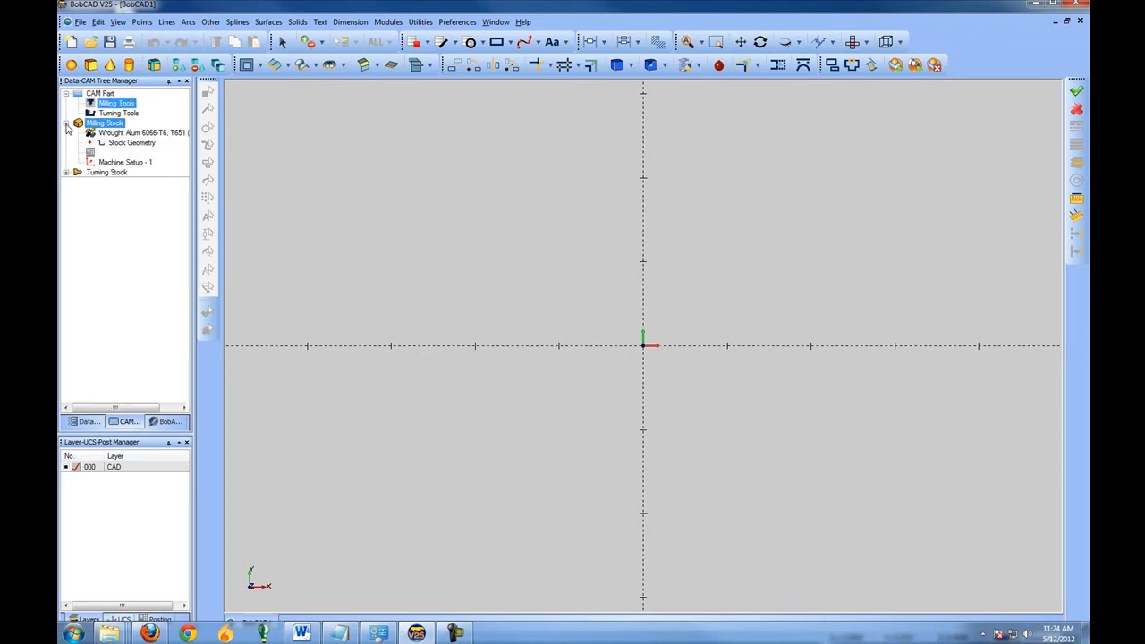
{"action": "left_click", "coordinate": [136, 134]}
{"action": "right_click", "coordinate": [145, 137]}
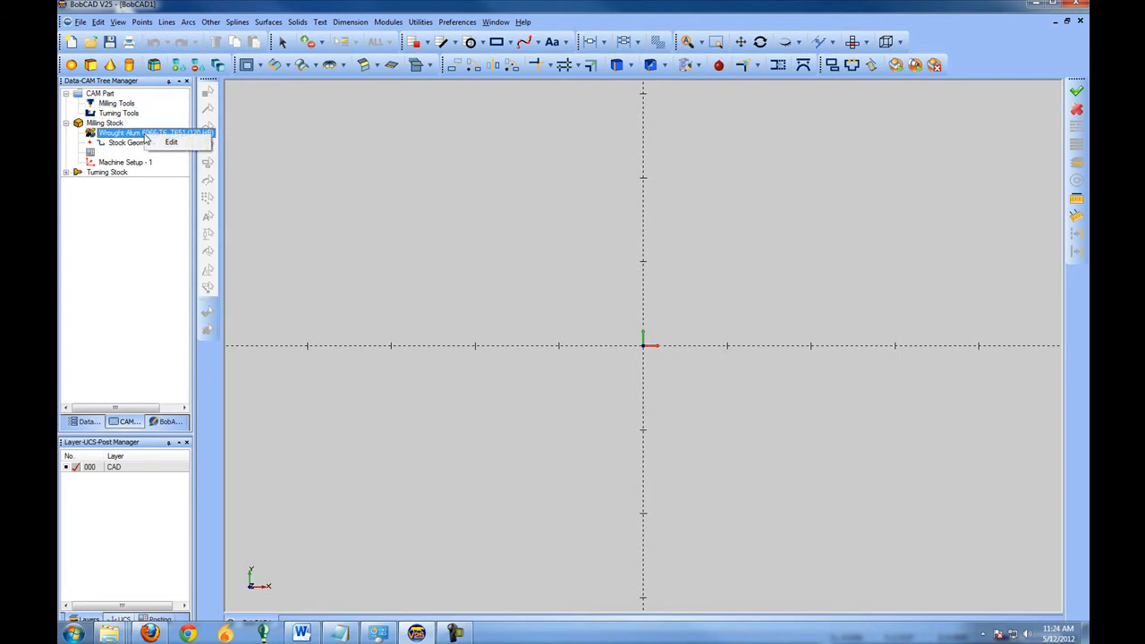
{"action": "left_click", "coordinate": [172, 143]}
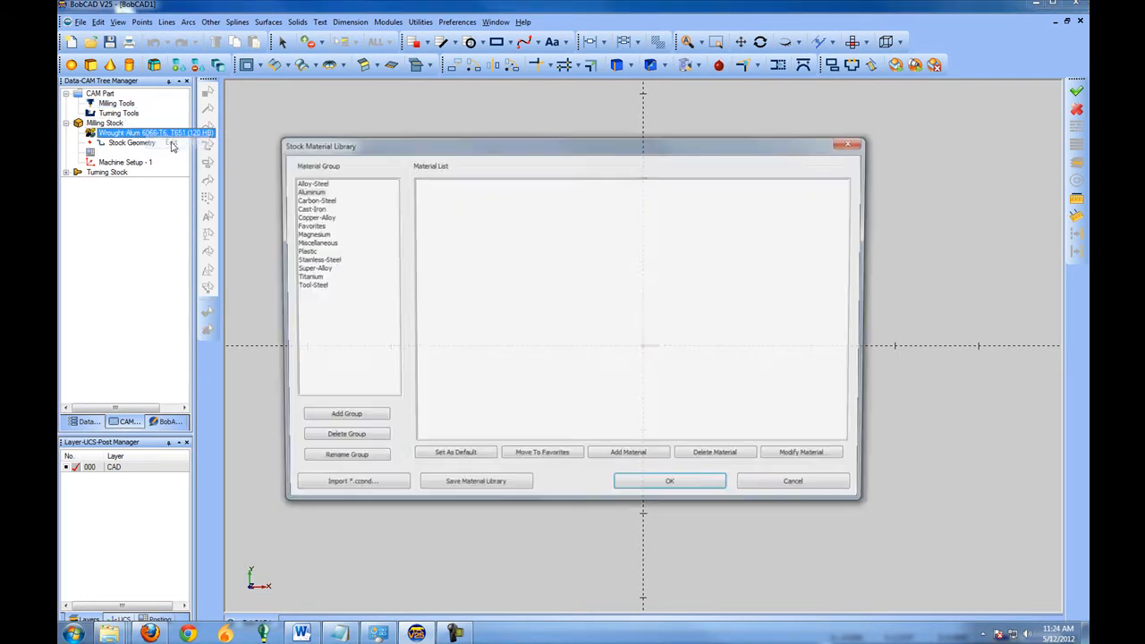
{"action": "left_click", "coordinate": [306, 225]}
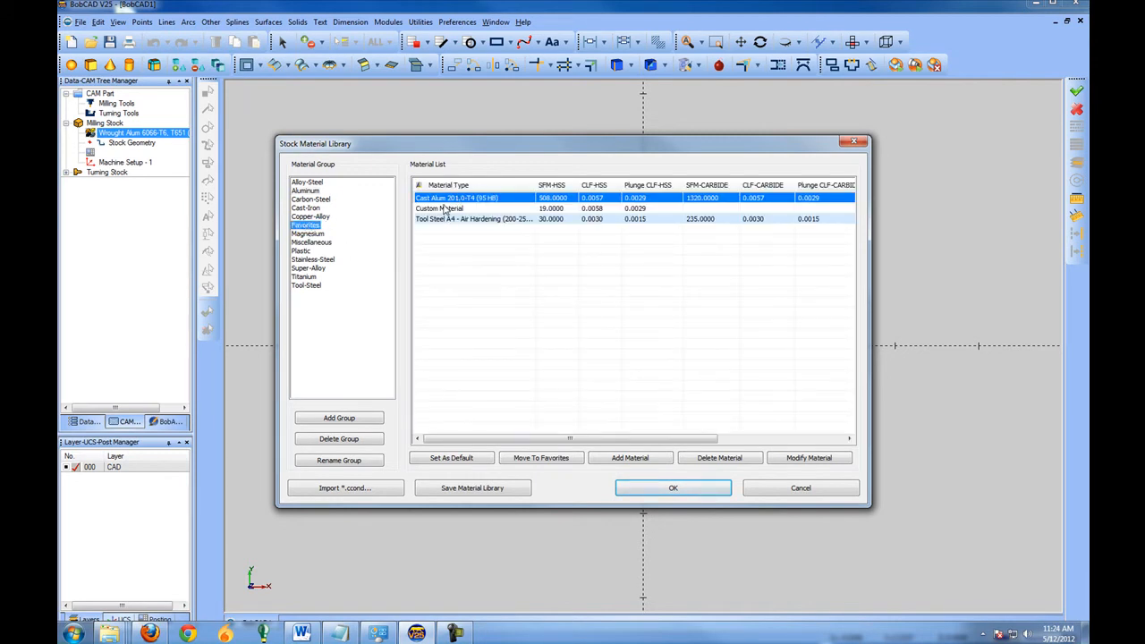
{"action": "left_click", "coordinate": [443, 208]}
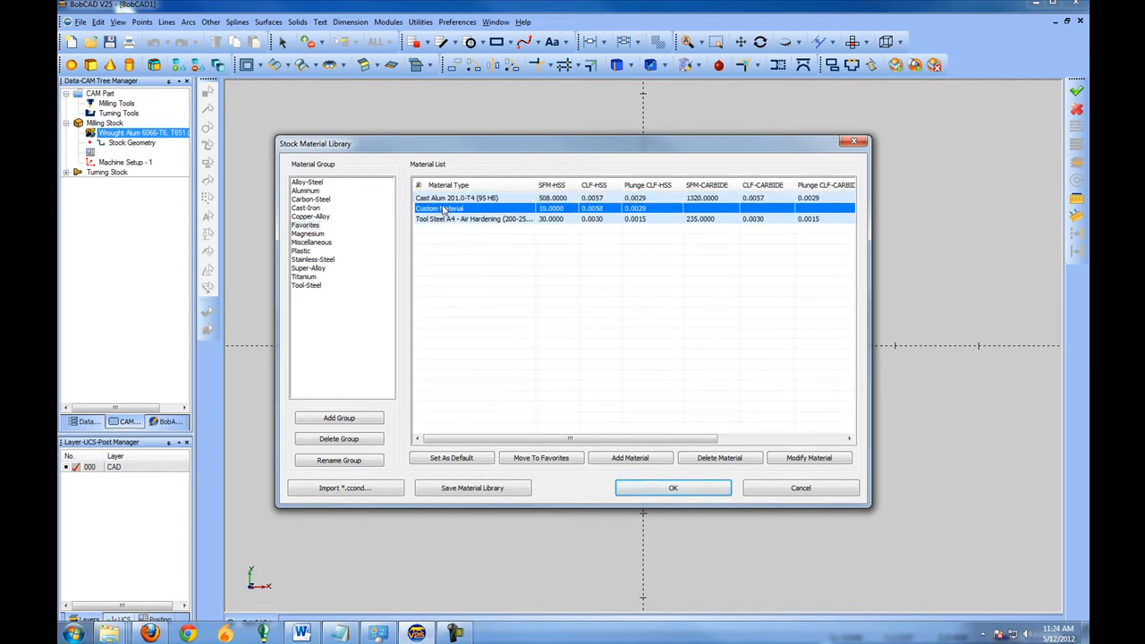
{"action": "left_click", "coordinate": [697, 495]}
{"action": "left_click", "coordinate": [96, 122]}
{"action": "left_click", "coordinate": [109, 133]}
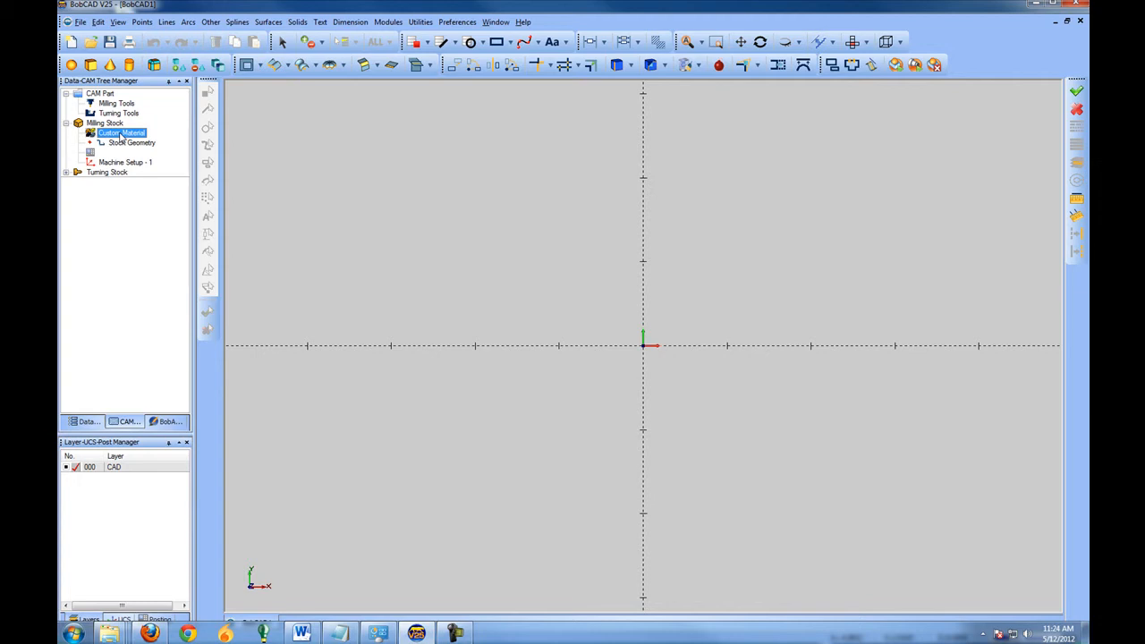
- Reopen the default milling stock material library, review the Aluminum group's materials including Cast Alum 204.0-T4 (110 HB), and close the library
{"action": "left_click", "coordinate": [132, 104]}
{"action": "right_click", "coordinate": [132, 104]}
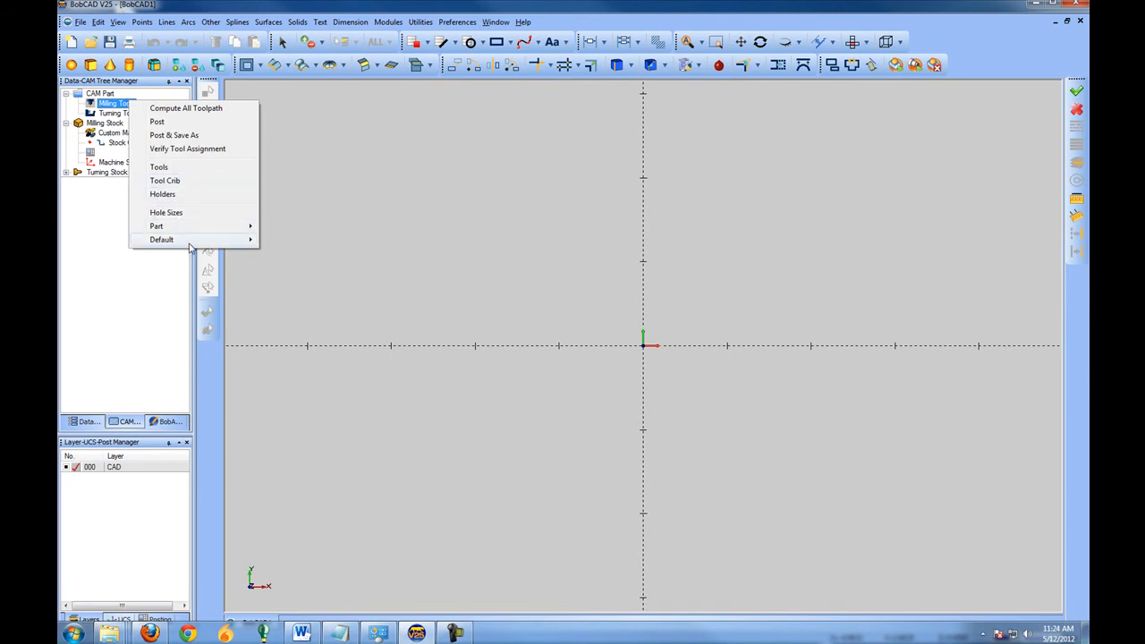
{"action": "mouse_move", "coordinate": [190, 240]}
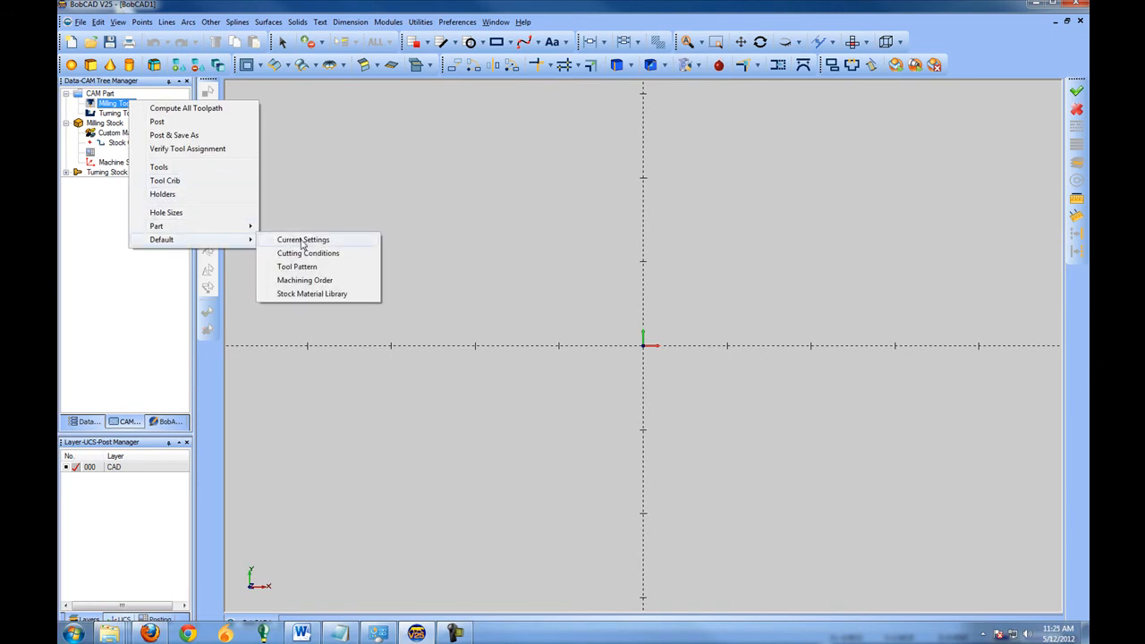
{"action": "left_click", "coordinate": [328, 295]}
{"action": "left_click", "coordinate": [315, 192]}
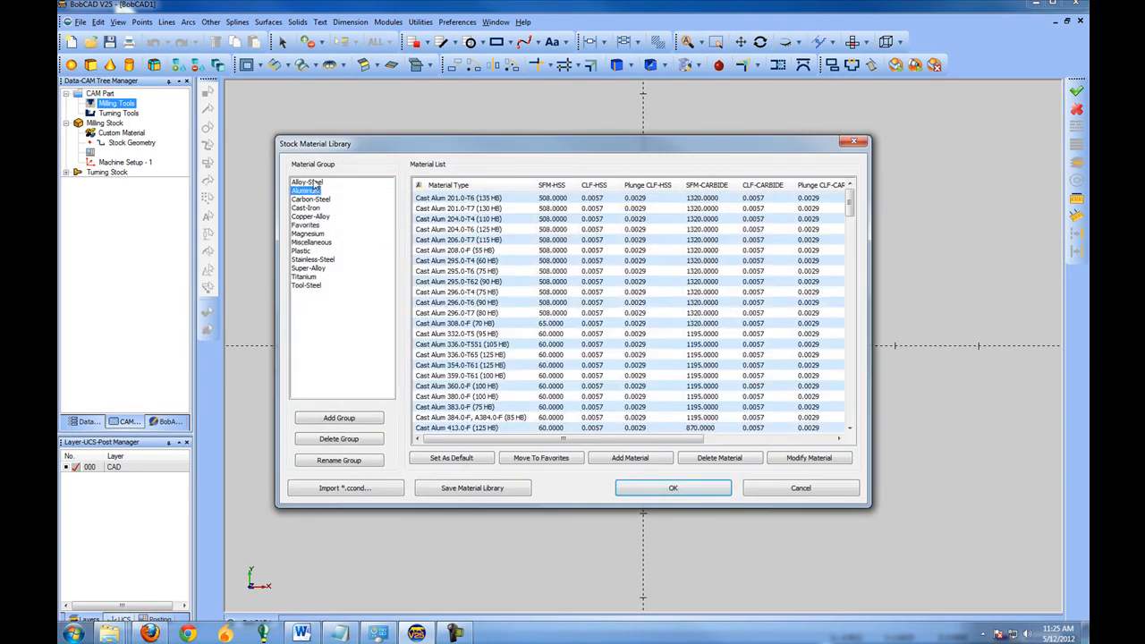
{"action": "left_click", "coordinate": [472, 202]}
{"action": "left_click", "coordinate": [472, 210]}
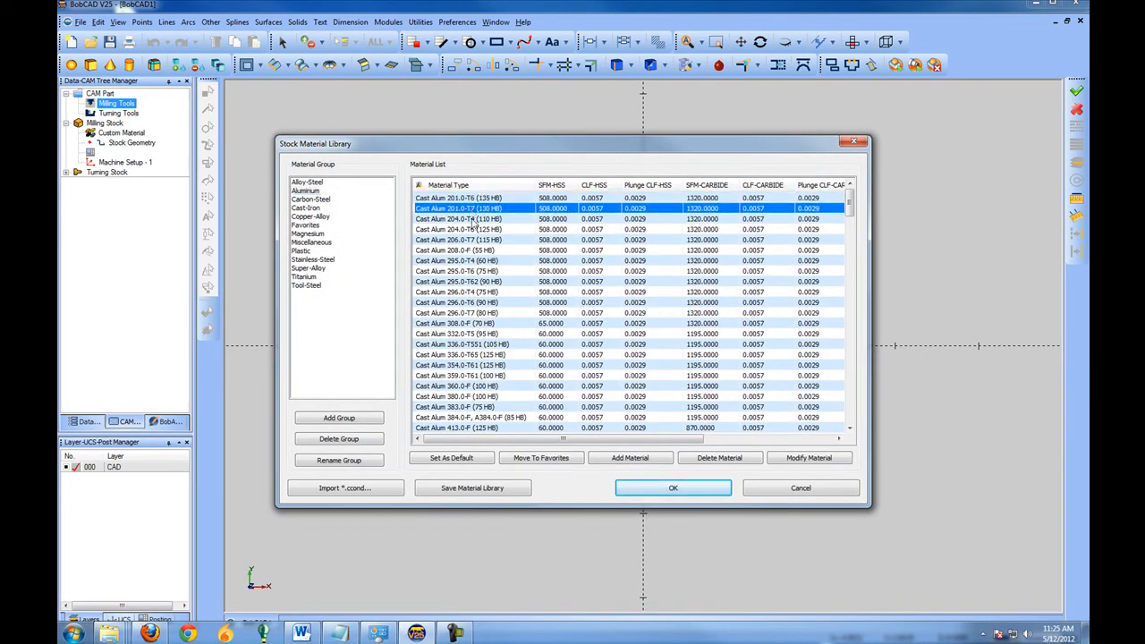
{"action": "left_click", "coordinate": [473, 221]}
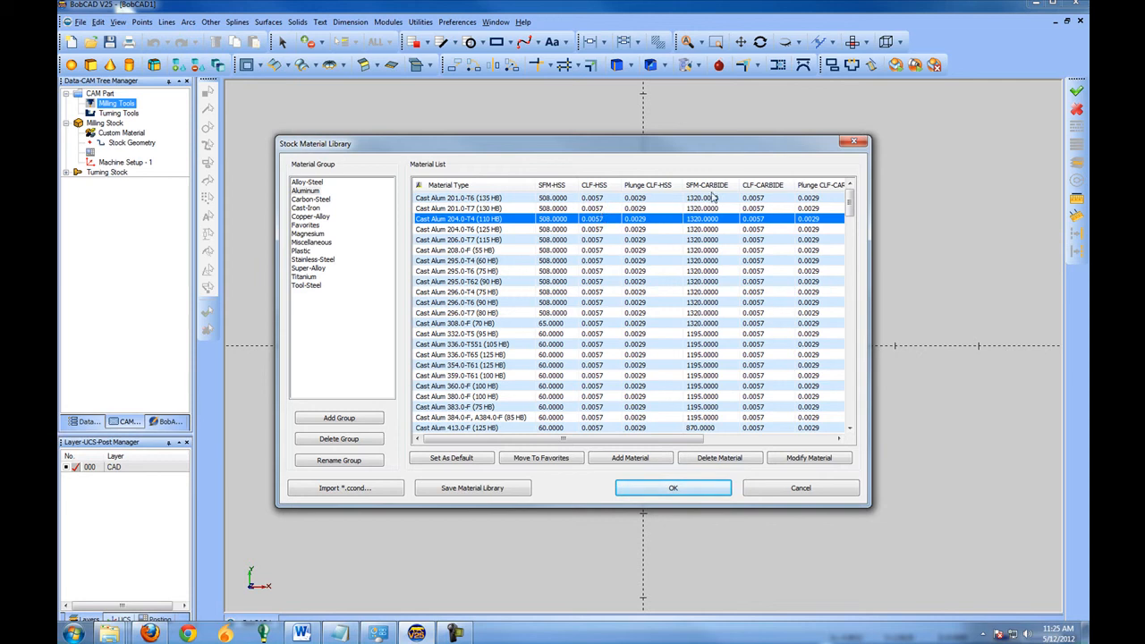
{"action": "mouse_move", "coordinate": [850, 201]}
{"action": "left_mouse_down"}
{"action": "mouse_move", "coordinate": [853, 421]}
{"action": "mouse_move", "coordinate": [838, 184]}
{"action": "left_mouse_up"}
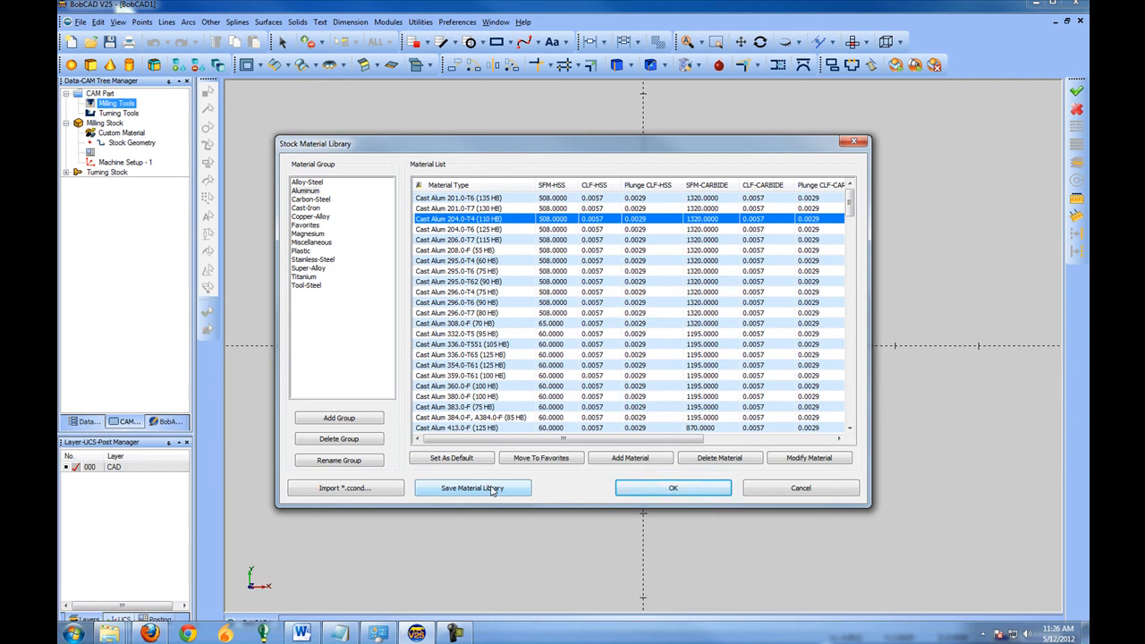
{"action": "left_click", "coordinate": [673, 490]}
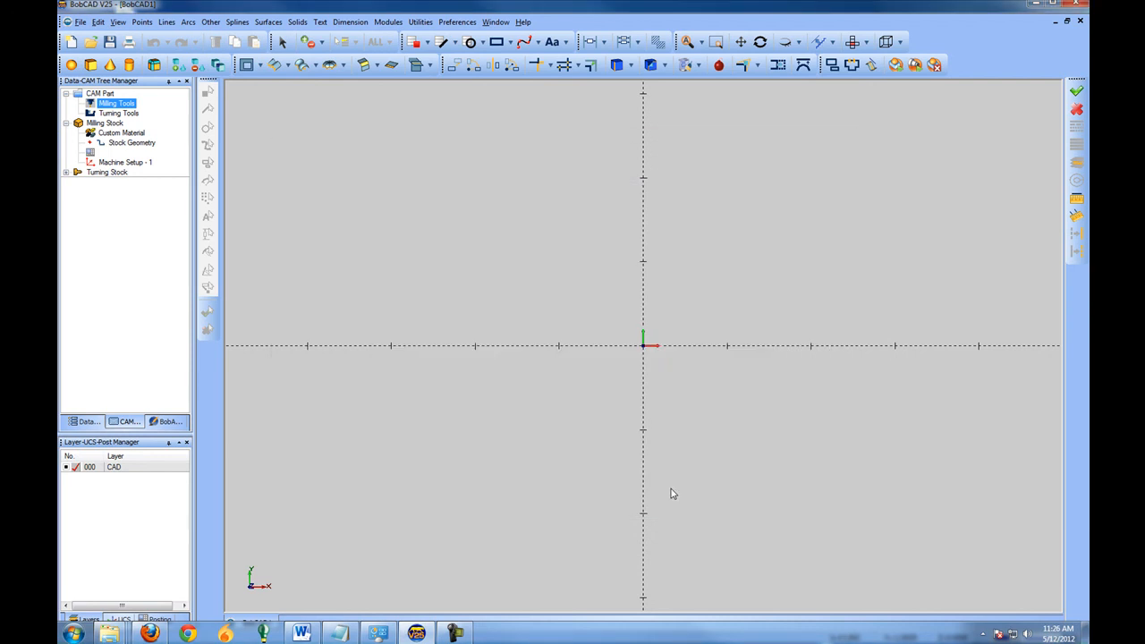